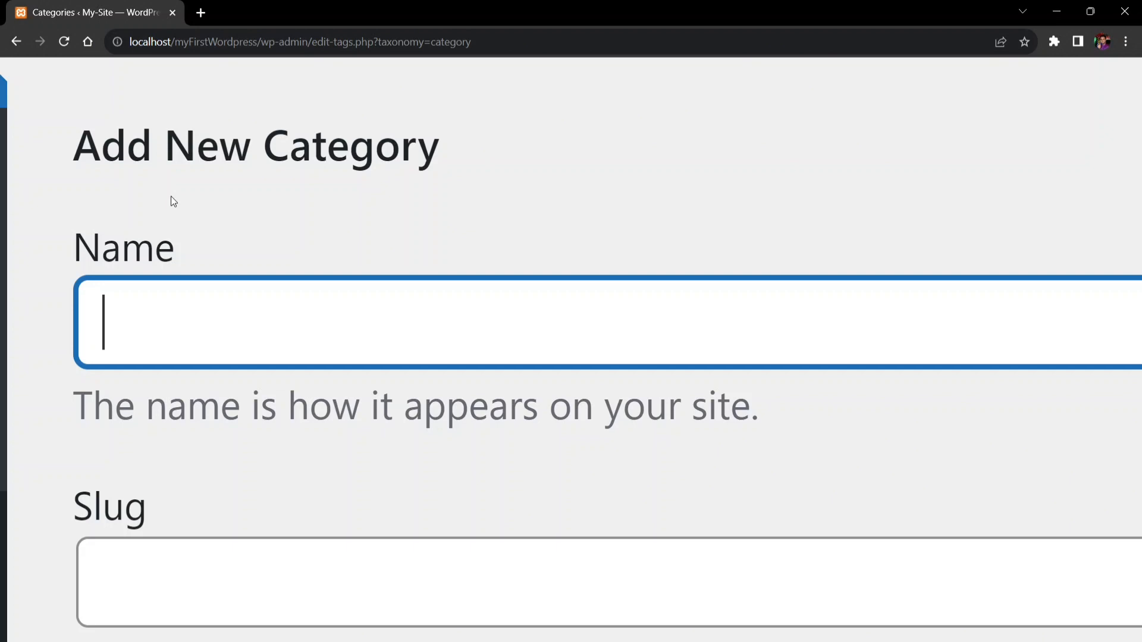
Enter Technology as the new category's name and set its slug to technologies
text(Technology)
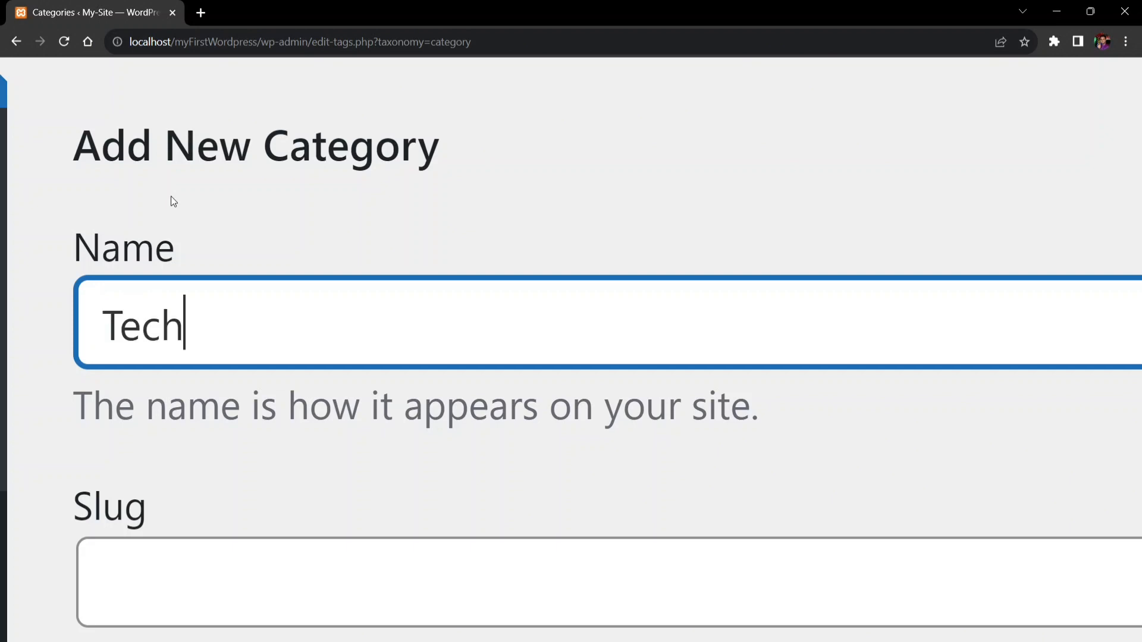
scroll(173, 206, down, 4)
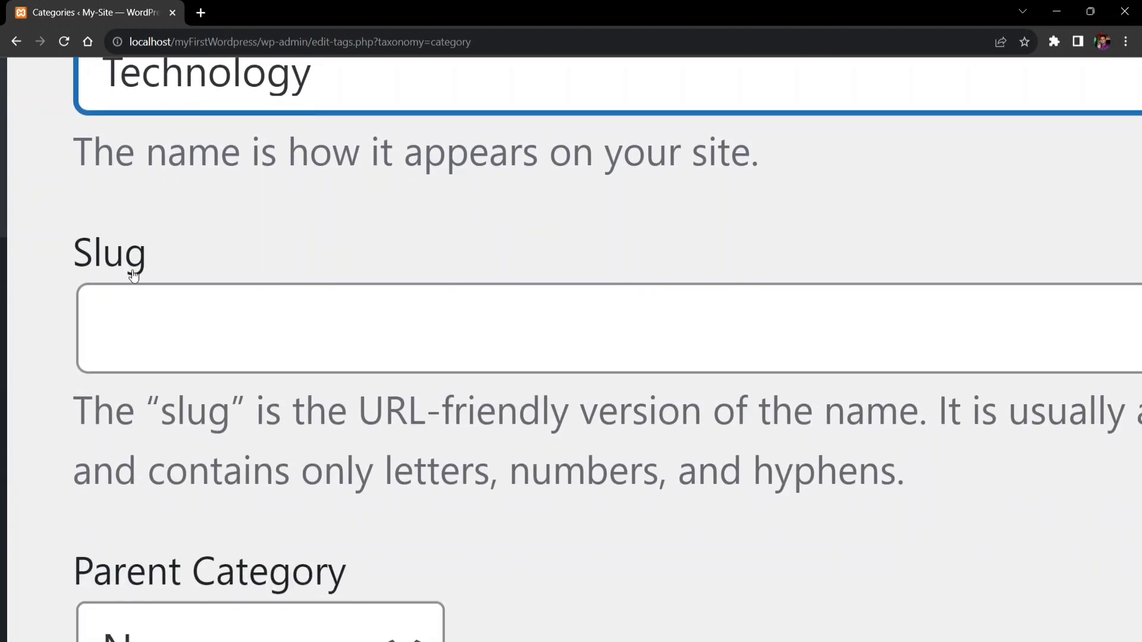
scroll(634, 326, right, 1)
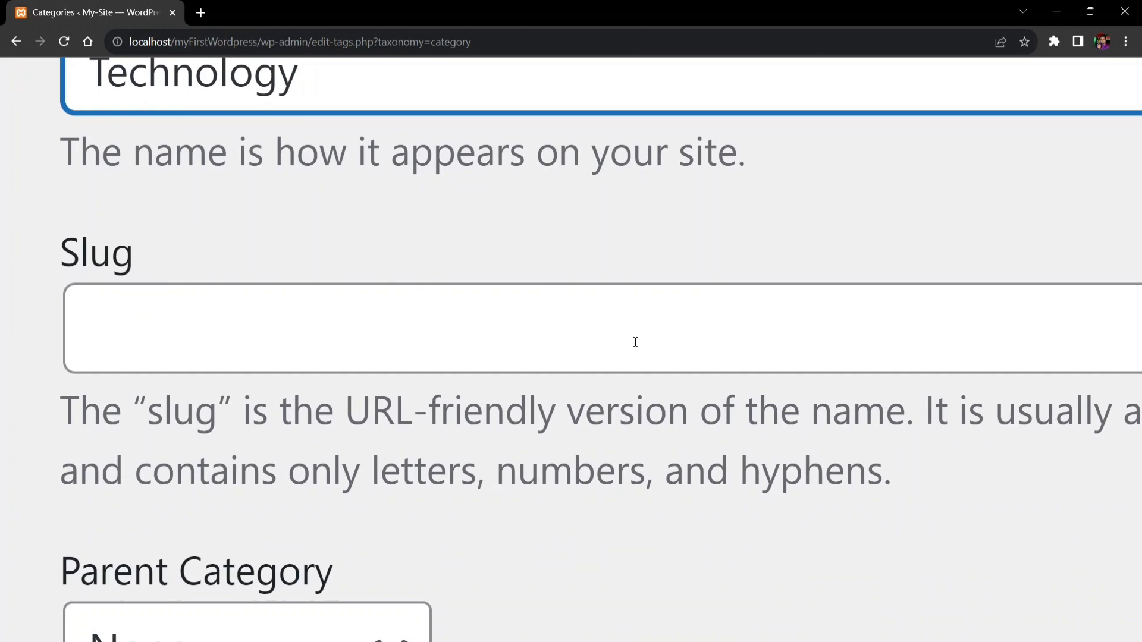
scroll(536, 458, down, 2)
scroll(609, 479, right, 1)
scroll(608, 479, right, 1)
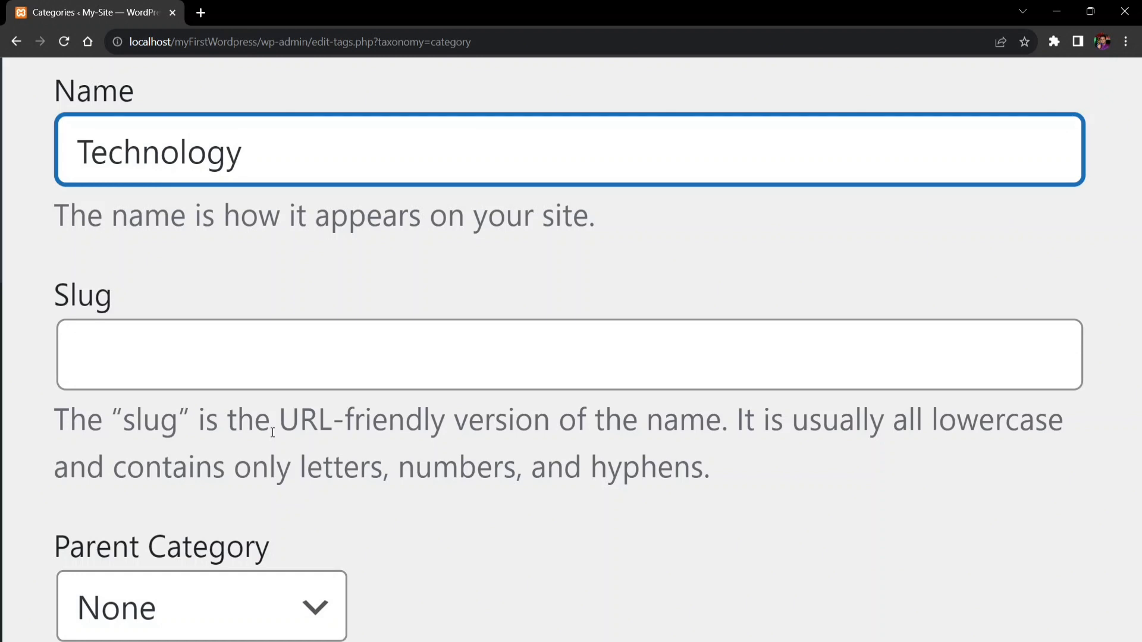
click(208, 334)
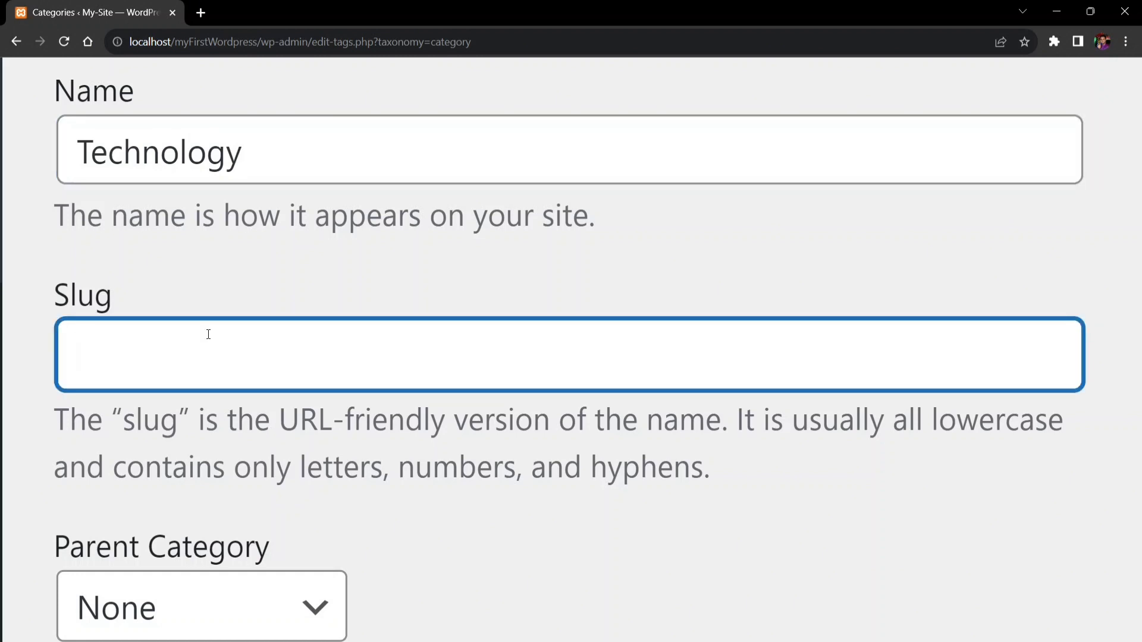
double_click(367, 473)
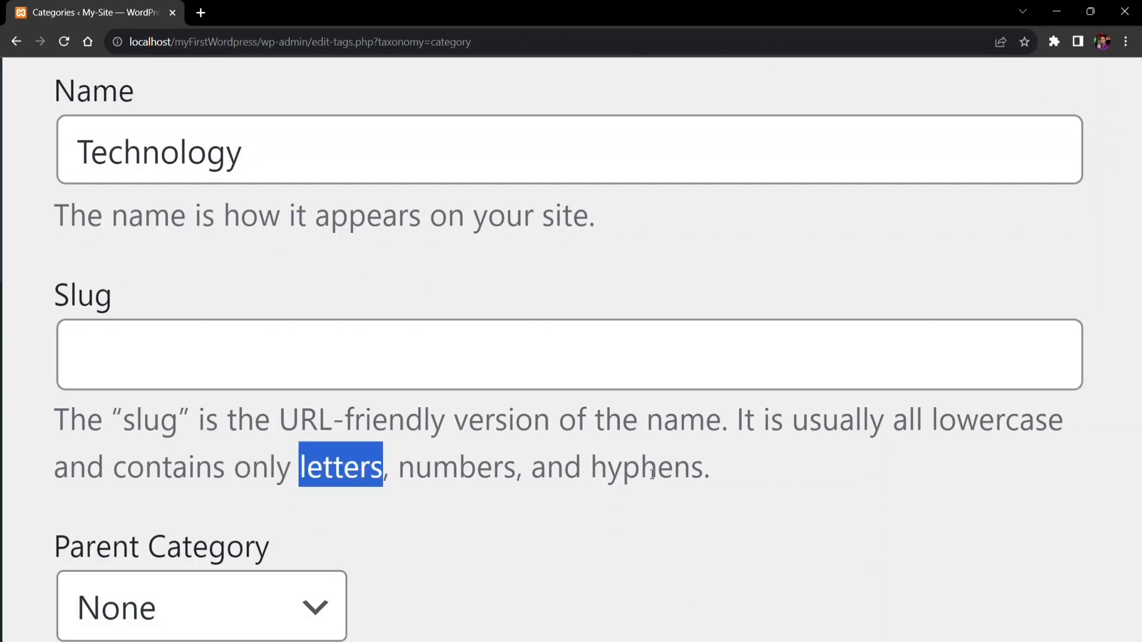
double_click(996, 425)
click(374, 346)
text(technologies)
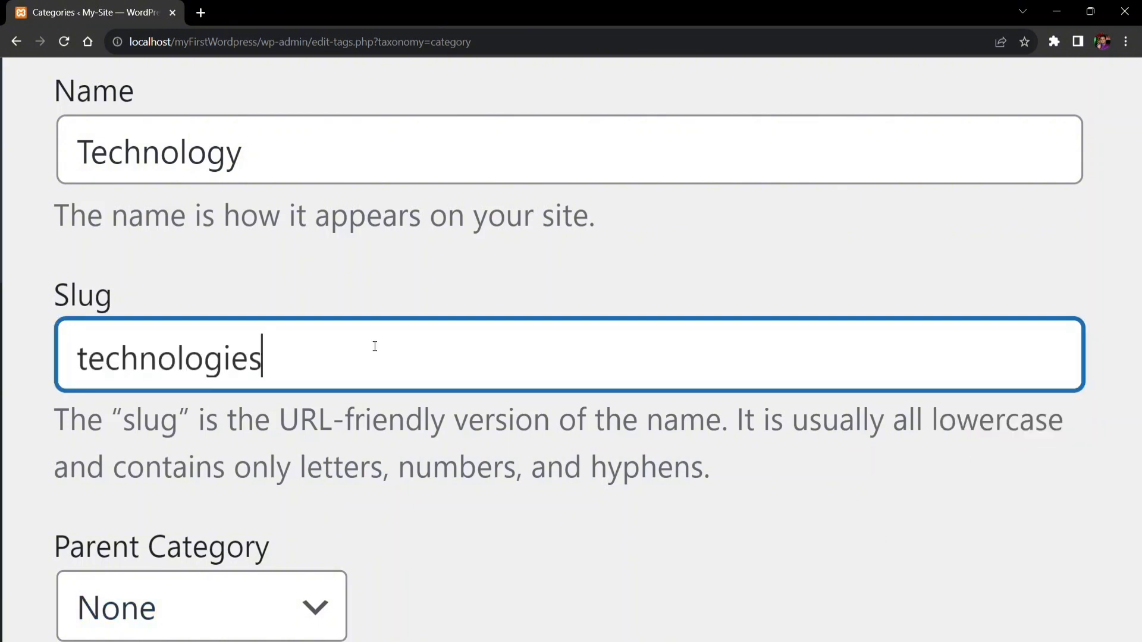
Review the parent category choices and their explanation, keeping None as the parent of the Technology category
scroll(297, 381, down, 3)
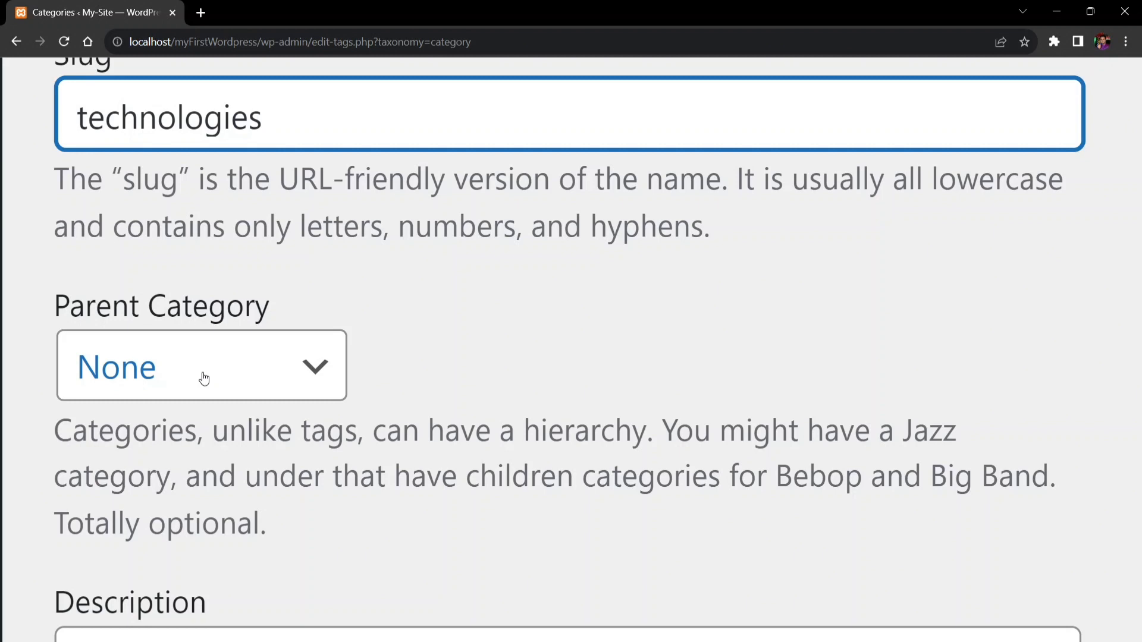
click(203, 378)
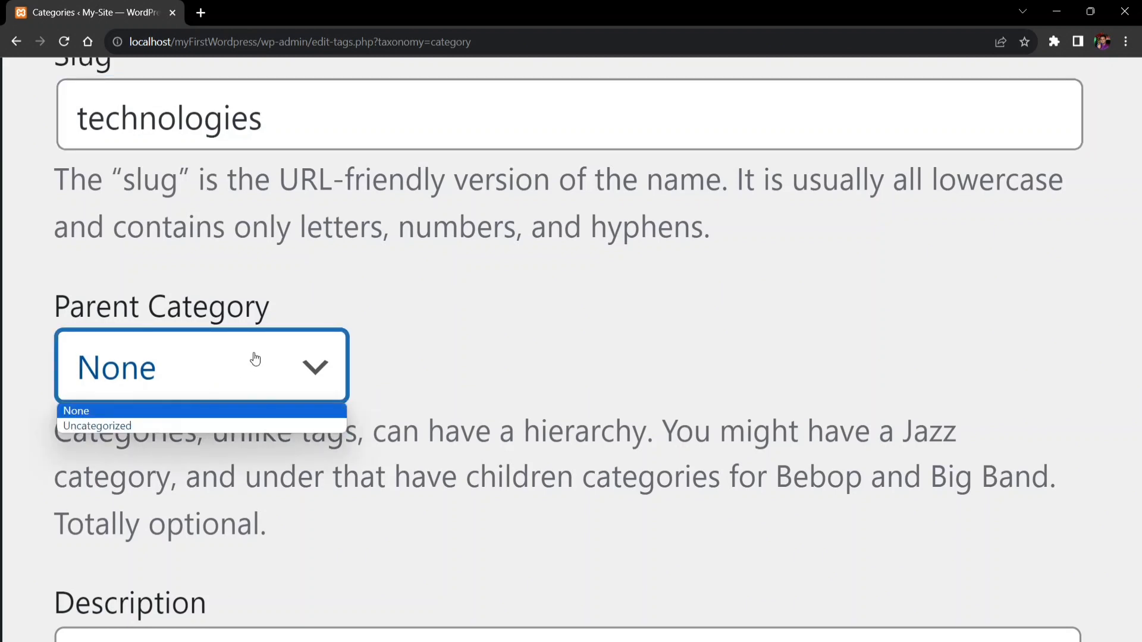
click(435, 290)
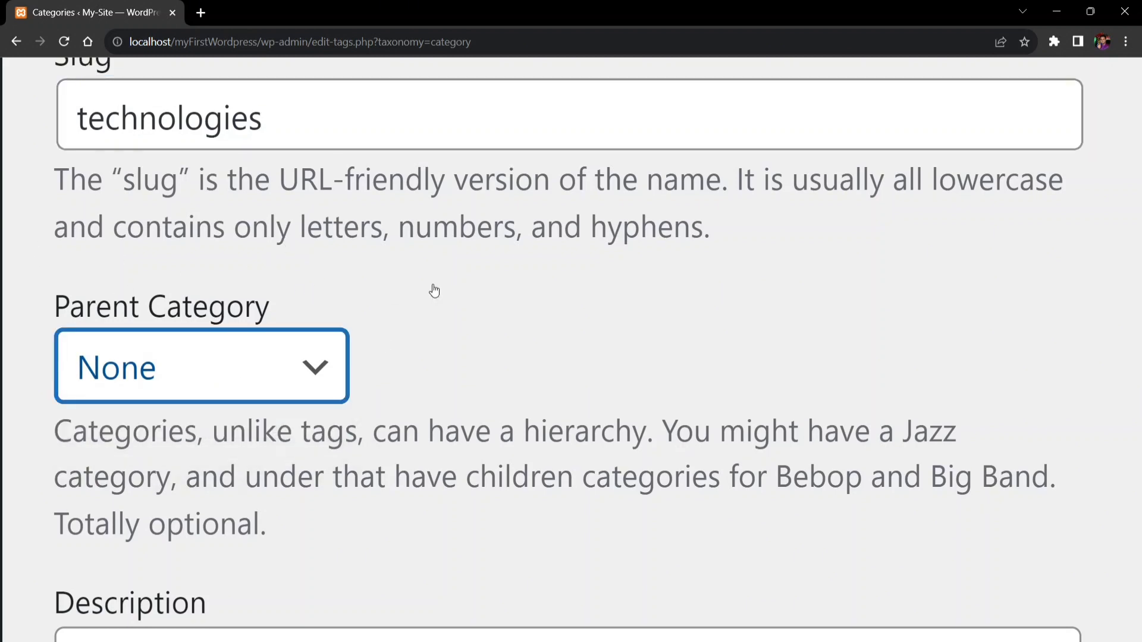
scroll(434, 290, down, 1)
scroll(434, 290, up, 3)
scroll(434, 290, down, 3)
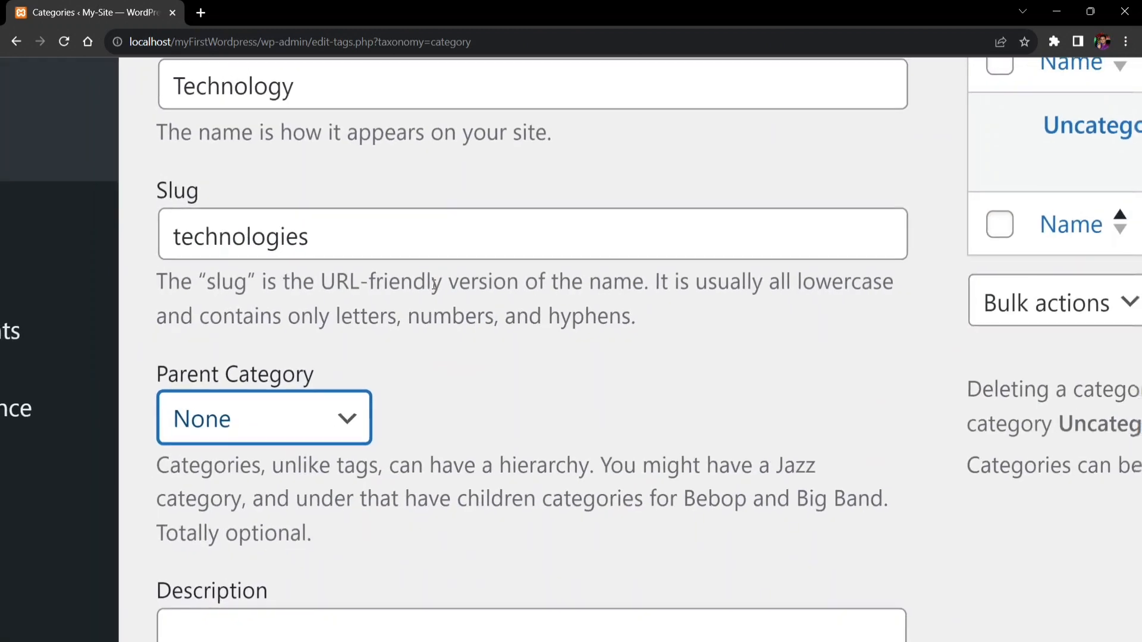
scroll(333, 282, up, 1)
scroll(333, 282, right, 1)
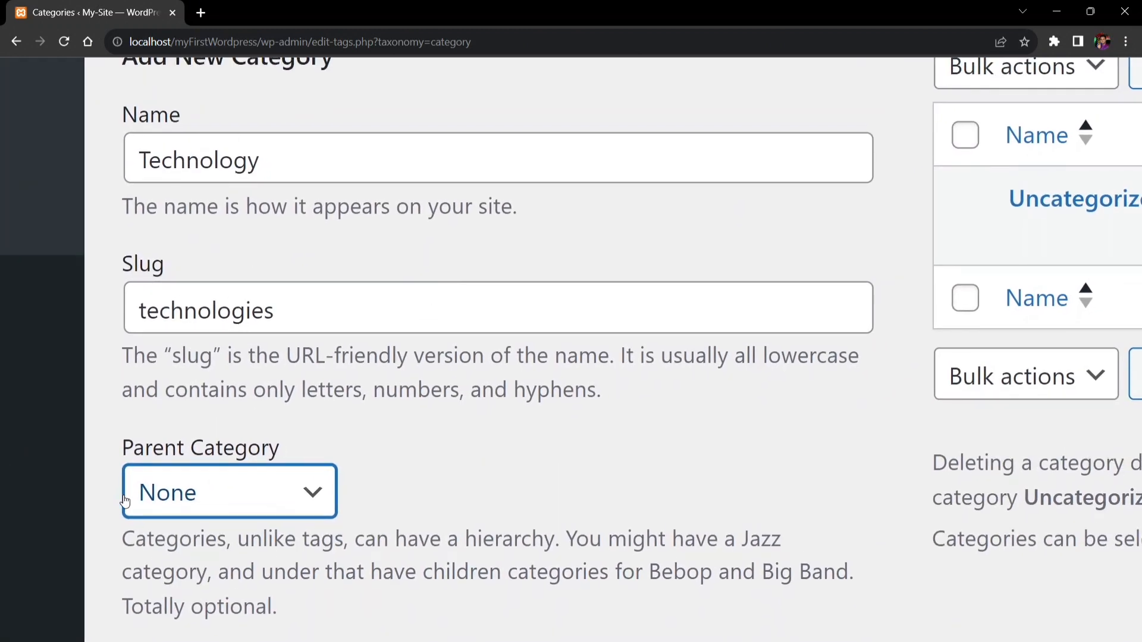
scroll(232, 419, down, 3)
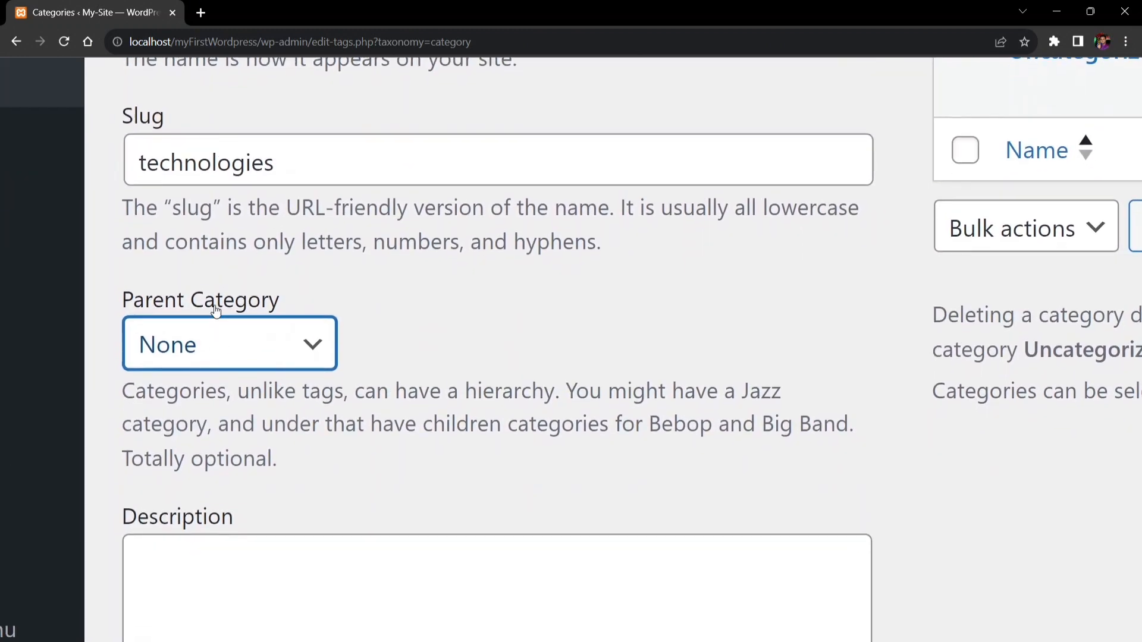
scroll(308, 425, down, 2)
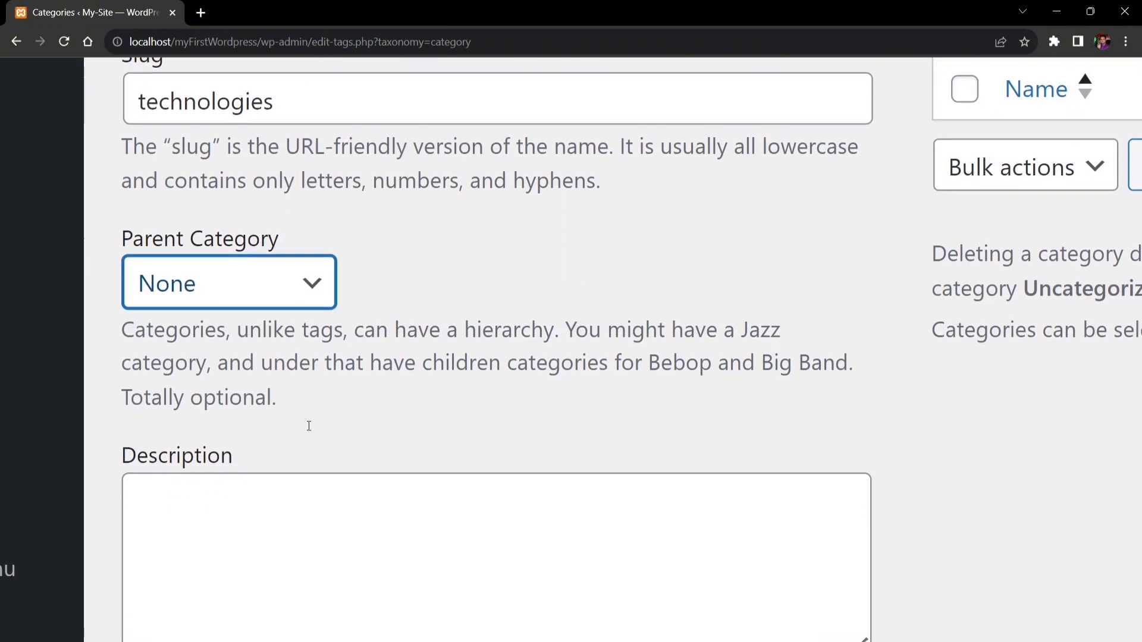
Describe the category as "This is my technology related category" and add it to the site
click(209, 494)
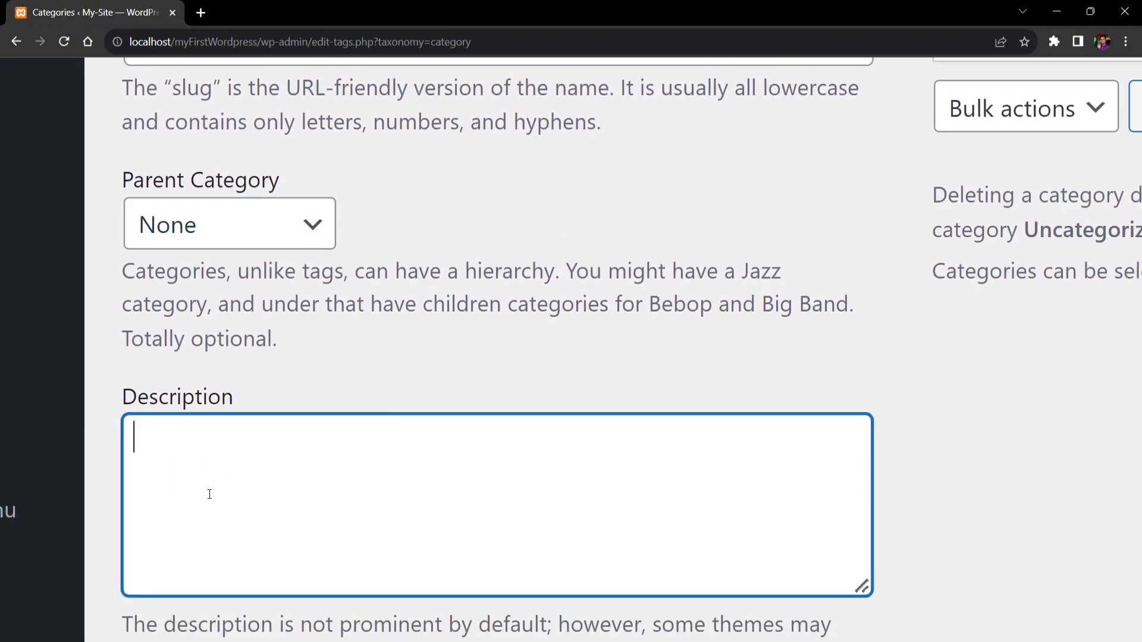
scroll(210, 494, down, 2)
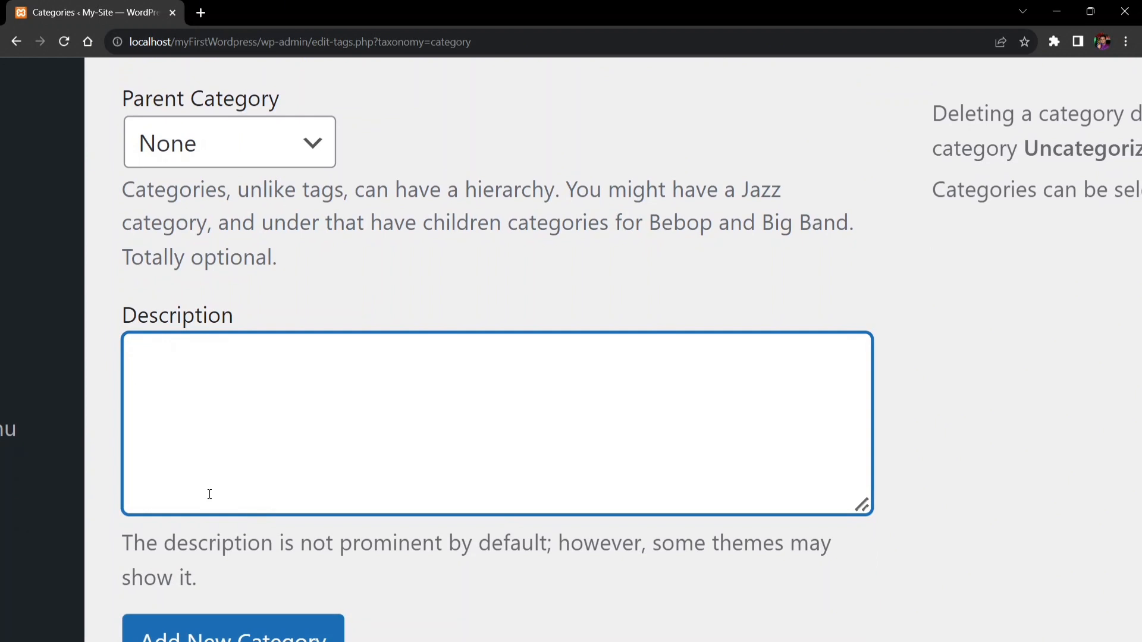
text(This is my technology related category)
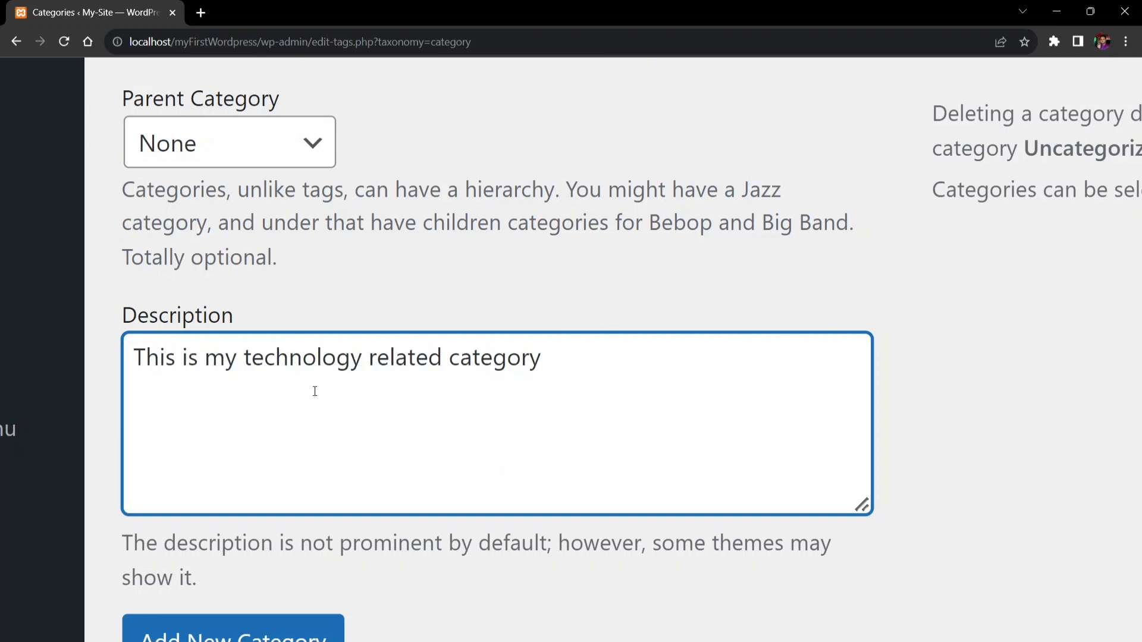
scroll(315, 454, down, 1)
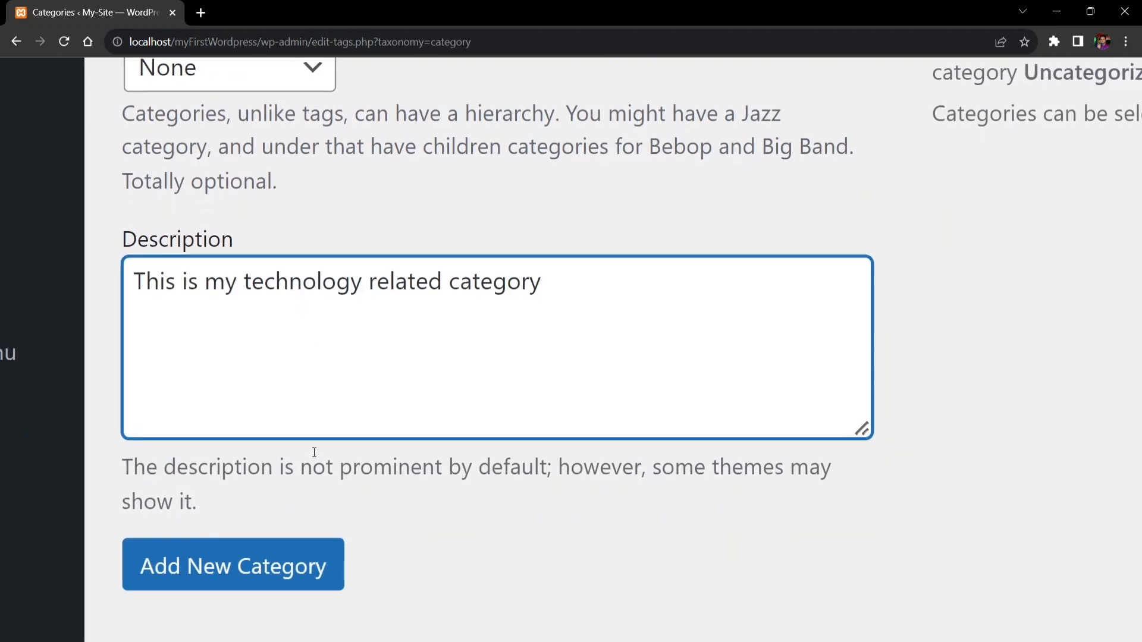
click(286, 574)
key(ctrl+0)
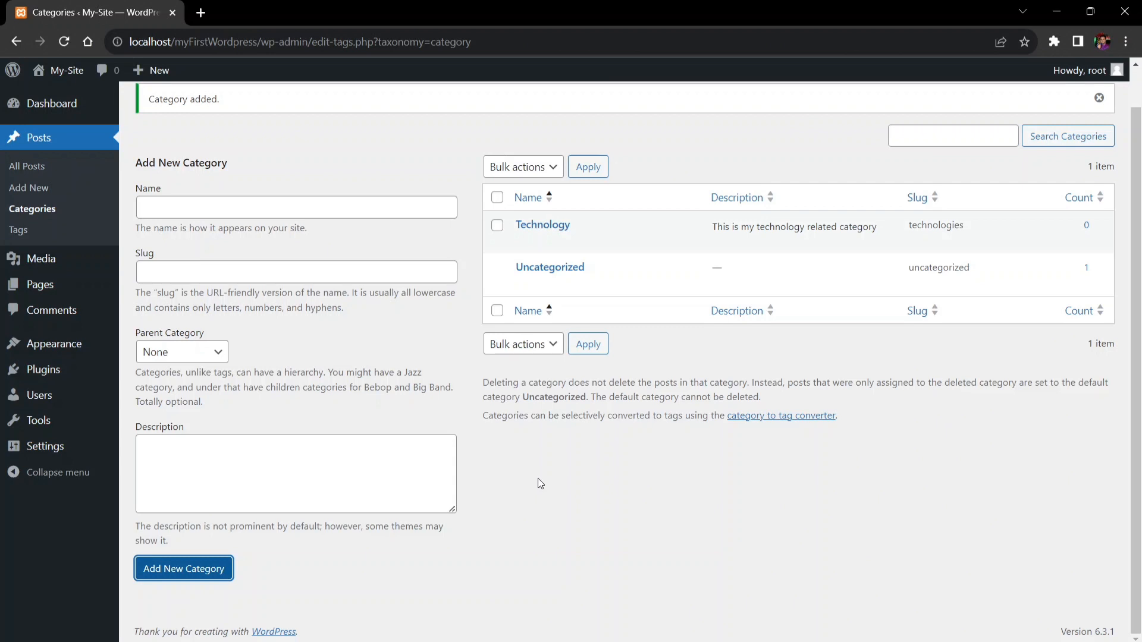
Examine the description, slug and post count of the Technology category in the category list
mouse_move(541, 236)
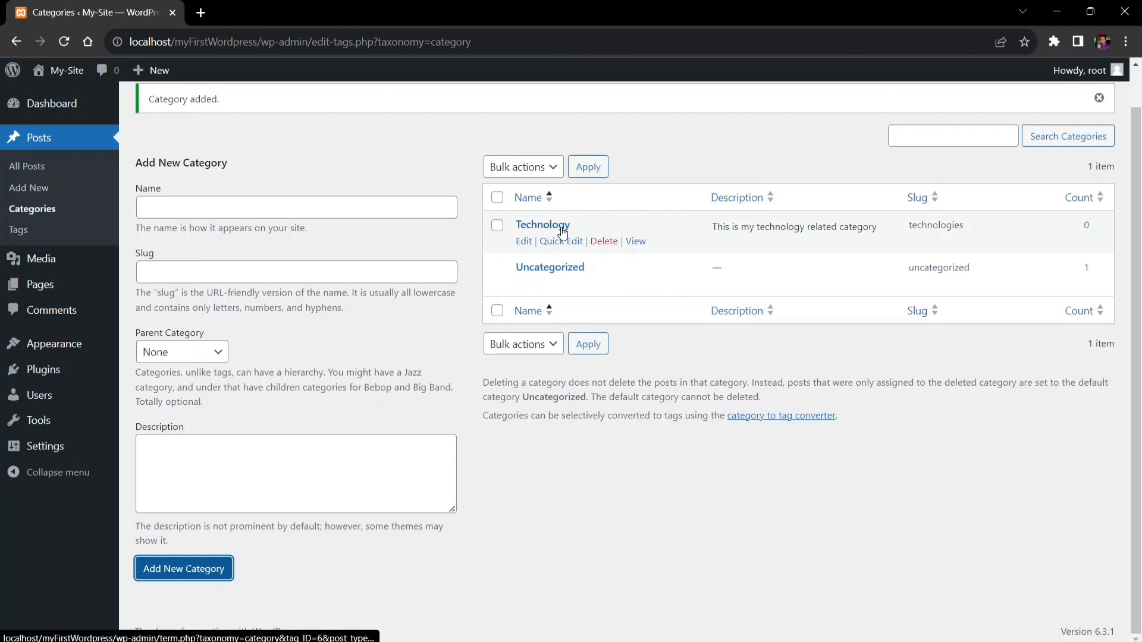
drag(712, 226, 950, 221)
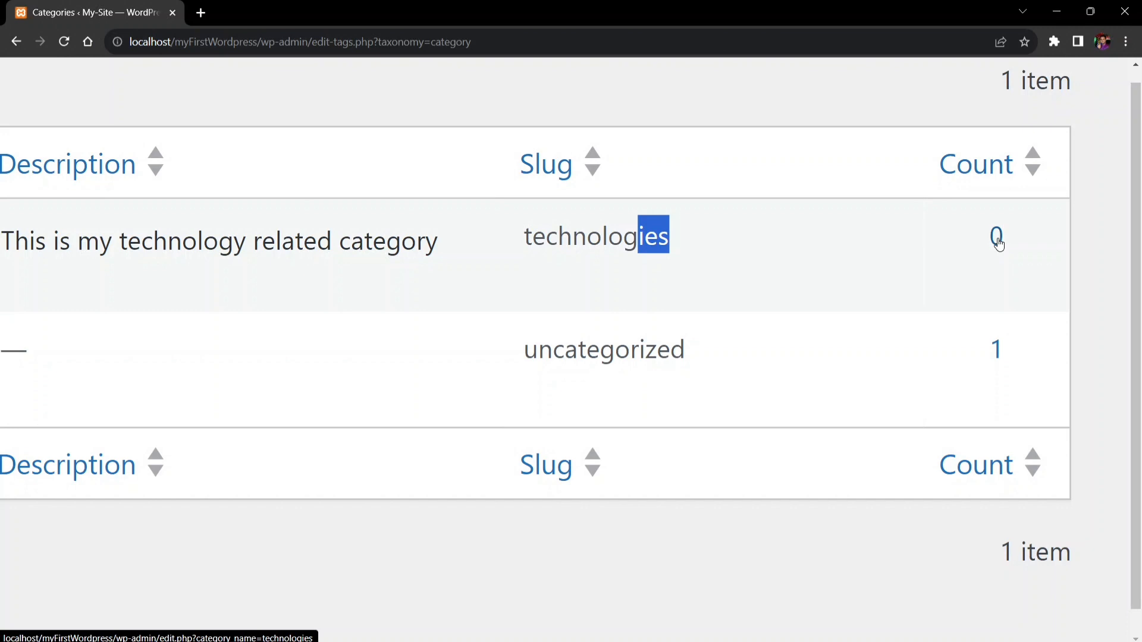
key(ctrl+minus)
key(ctrl+minus)
key(ctrl+minus)
key(ctrl+minus)
key(ctrl+minus)
key(ctrl+minus)
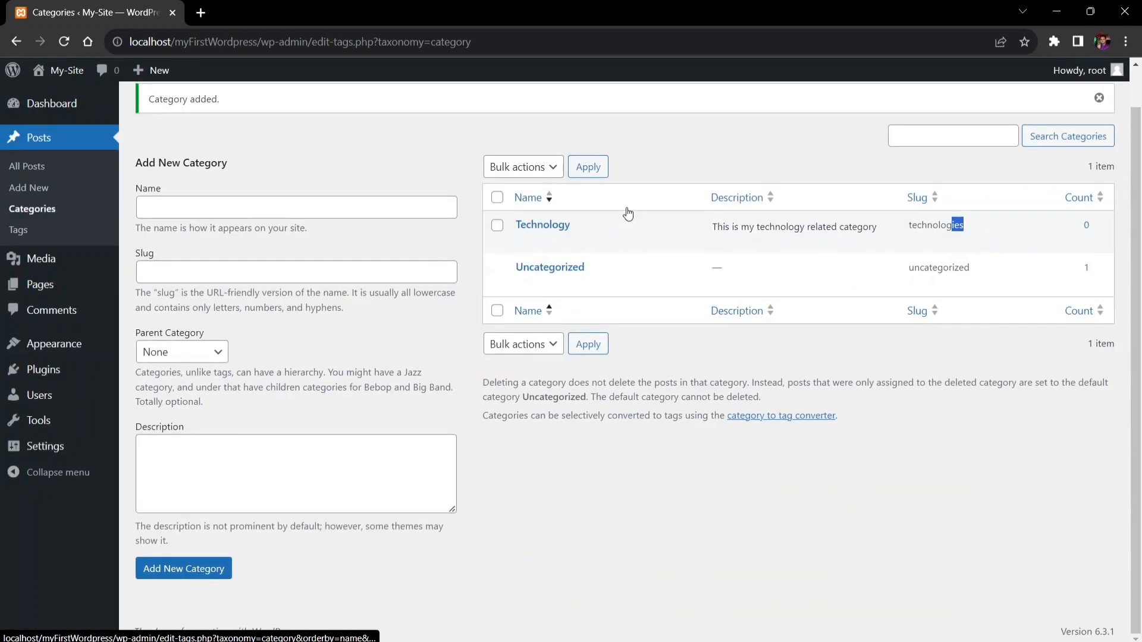
Examine the row actions offered for the Technology category and its description text in the list
scroll(618, 242, up, 1)
key(ctrl+plus)
key(ctrl+plus)
key(ctrl+plus)
key(ctrl+plus)
key(ctrl+plus)
key(ctrl+plus)
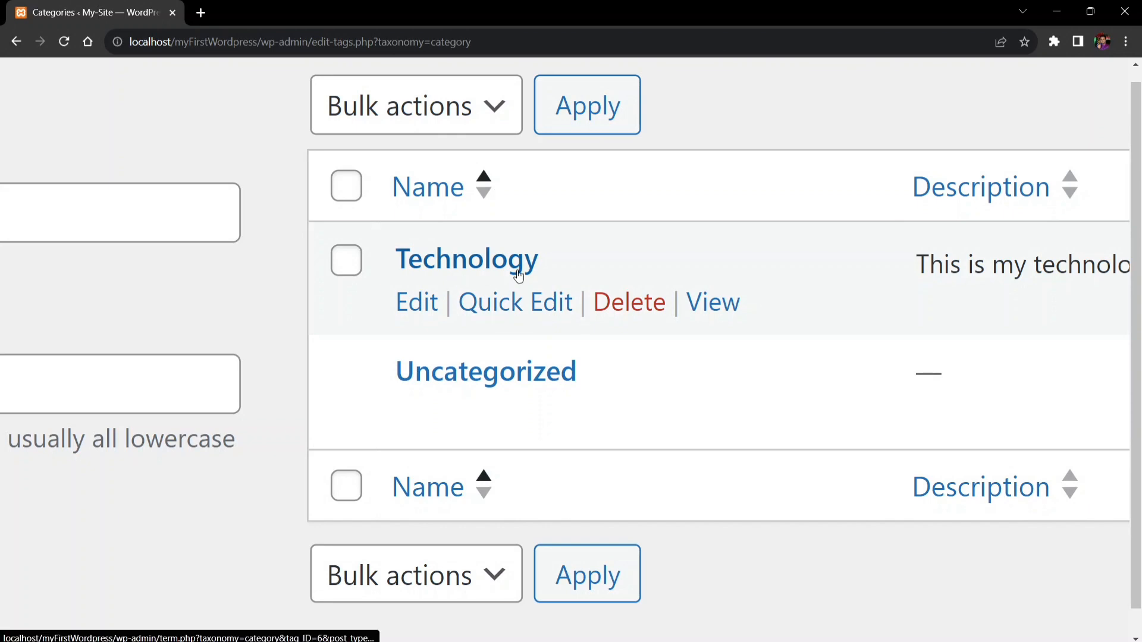
scroll(390, 413, down, 5)
scroll(475, 302, up, 3)
drag(784, 236, 1015, 235)
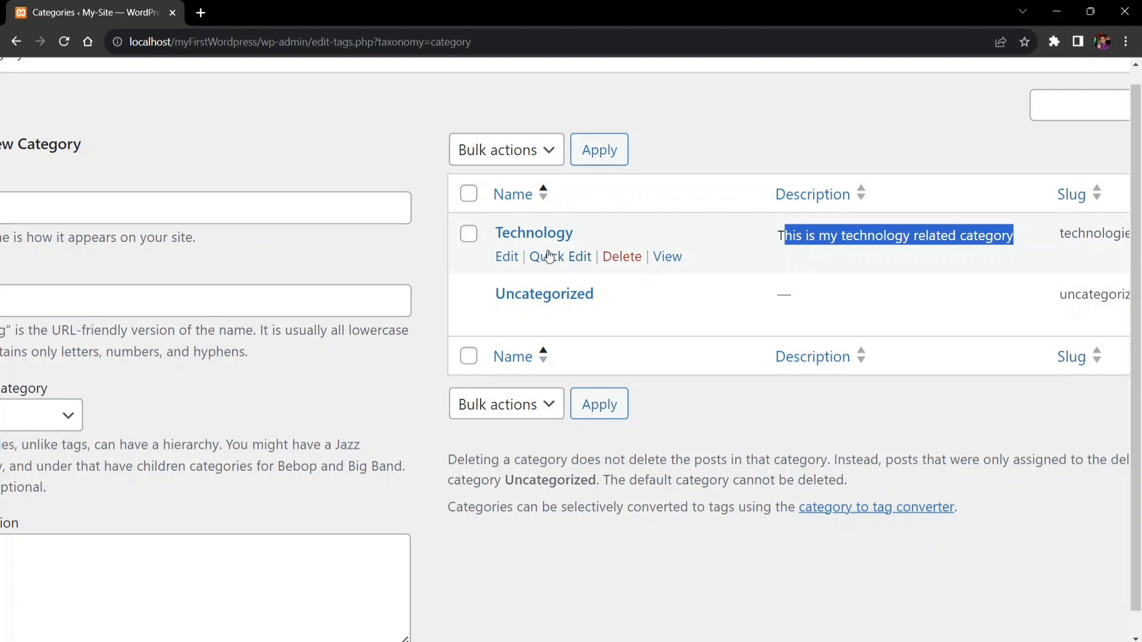
Inspect the Technology category's quick edit form and full edit page without saving, and return to the category list
click(549, 256)
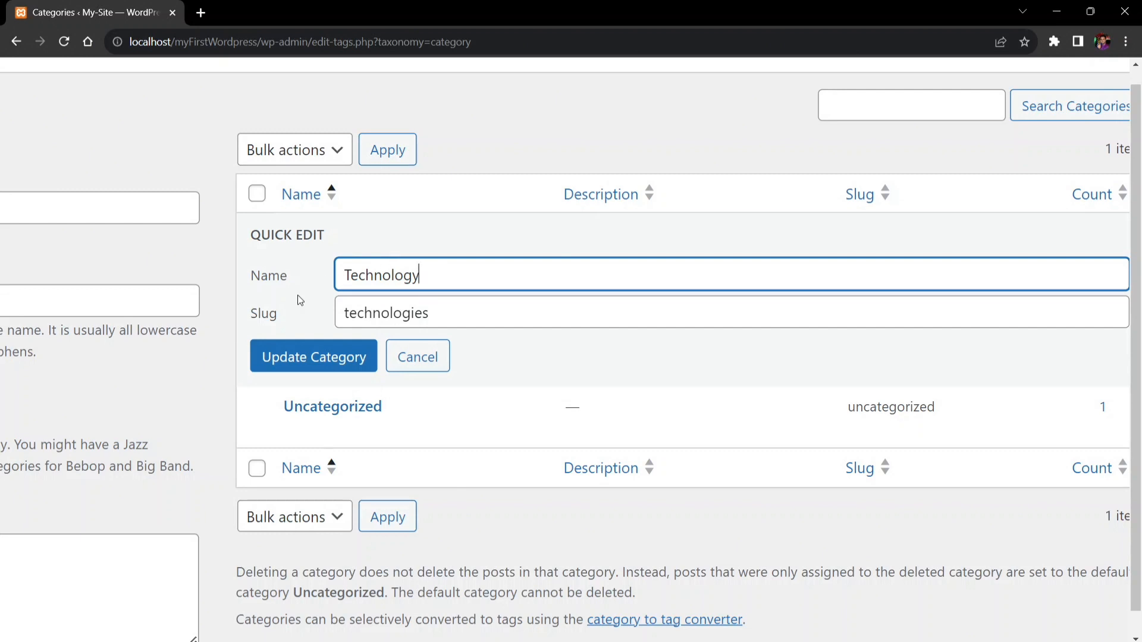
click(418, 364)
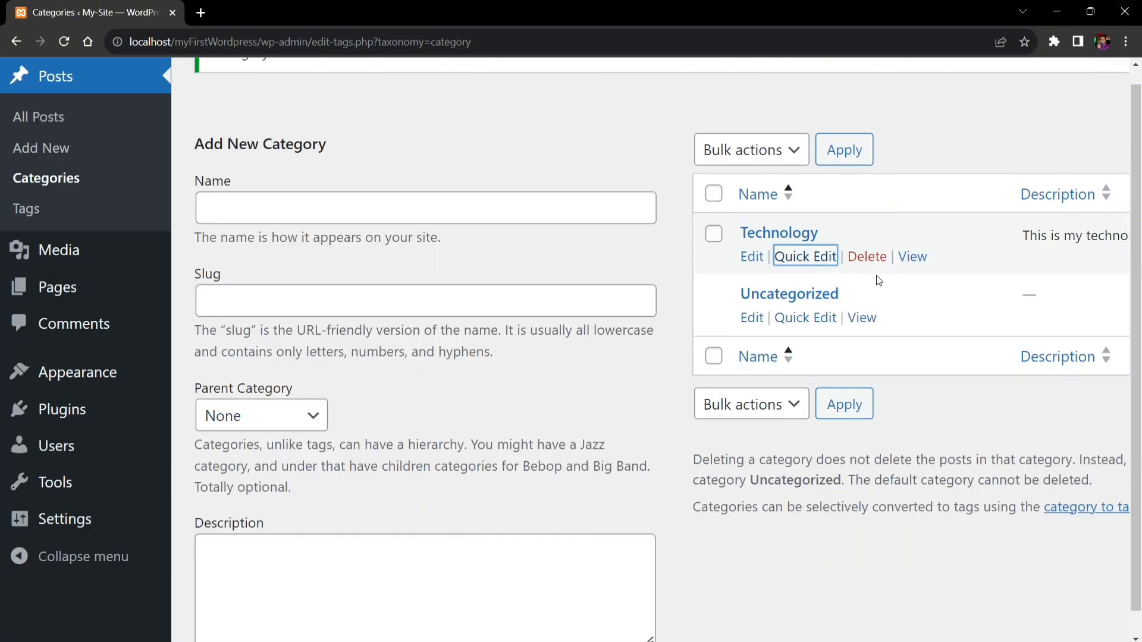
click(753, 257)
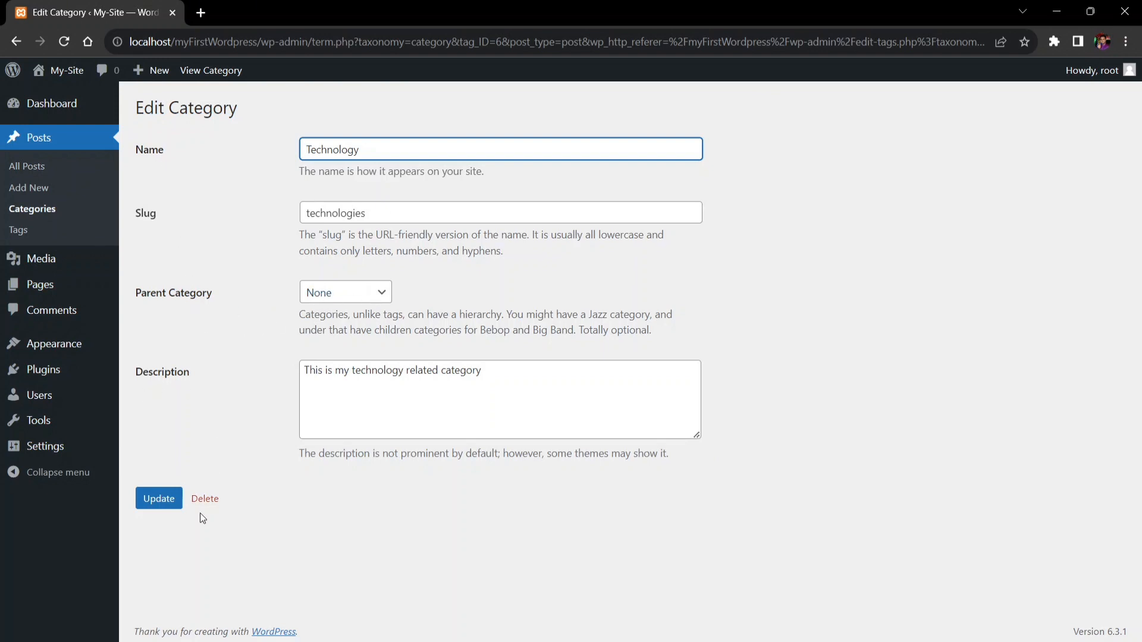
scroll(200, 513, up, 5)
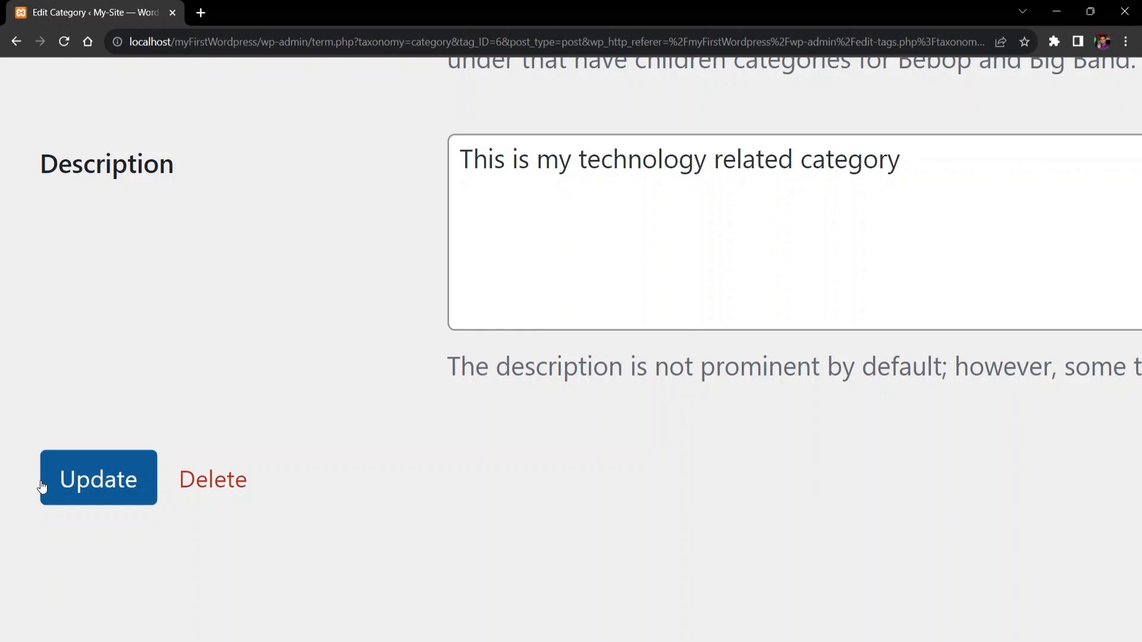
scroll(41, 486, down, 5)
click(45, 209)
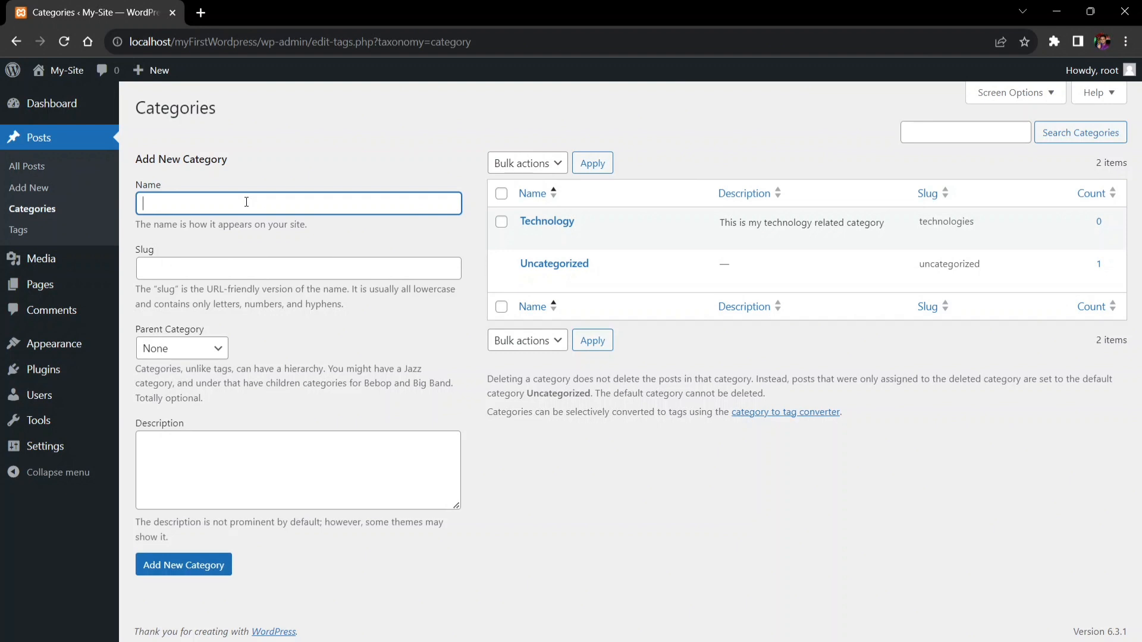
Fill in a new category named Phone with the slug phones and Technology as its parent category
scroll(247, 202, up, 5)
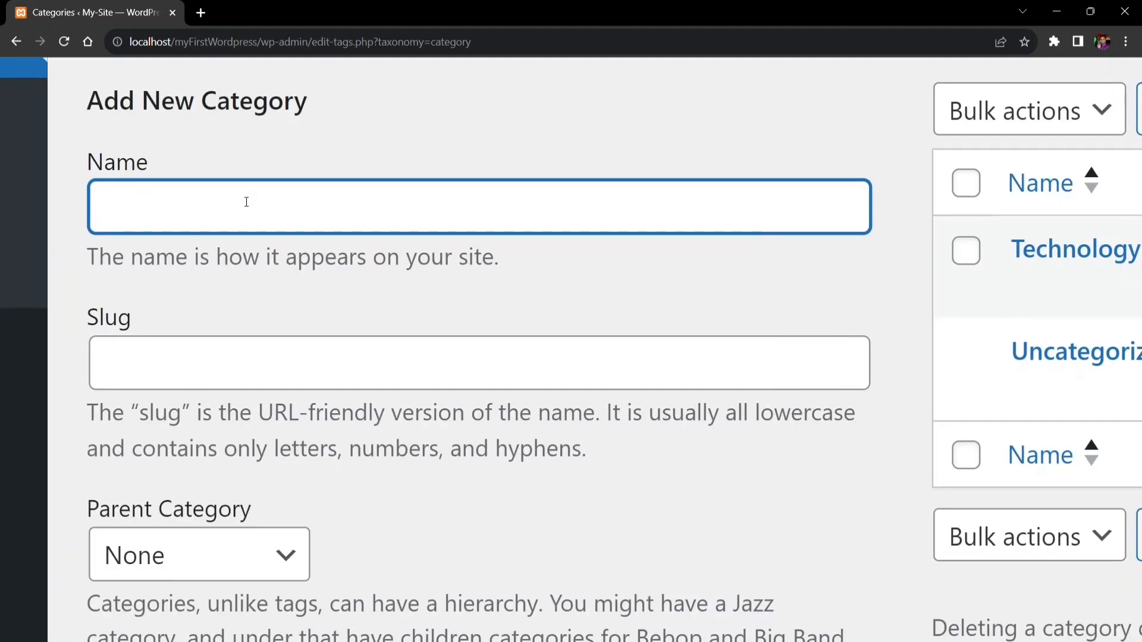
text(Phone)
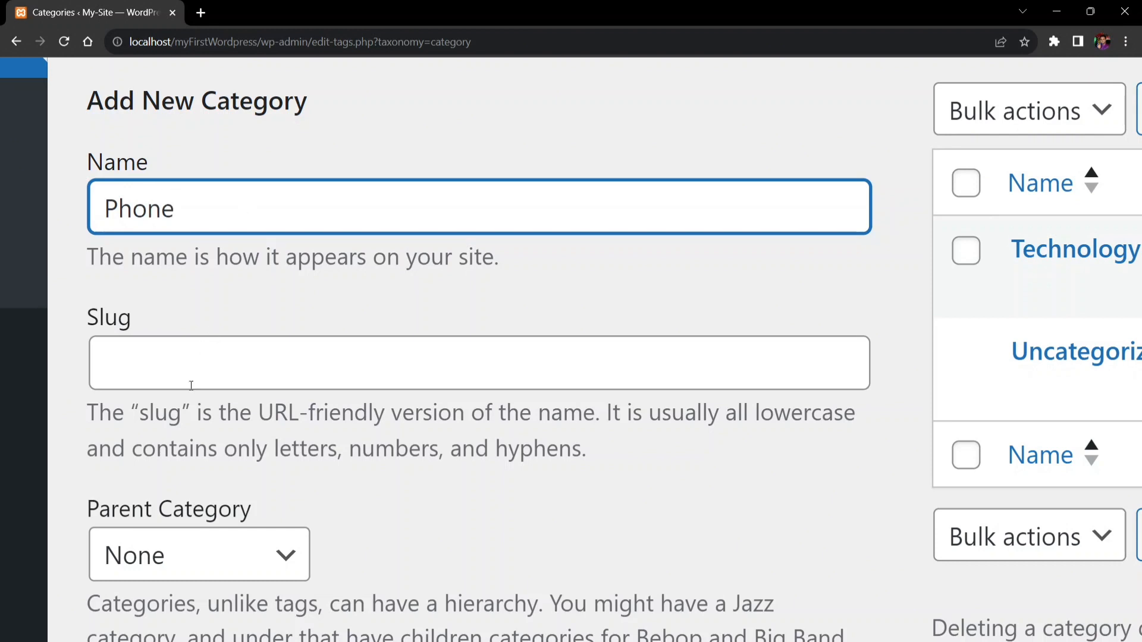
click(170, 380)
text(p)
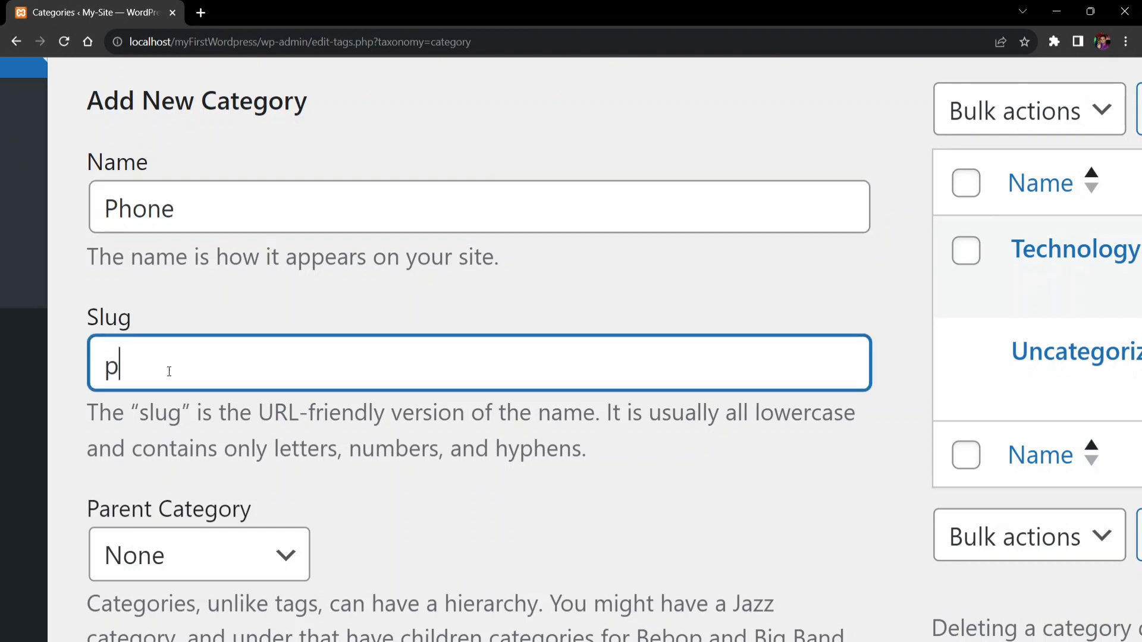
text(hone)
scroll(169, 373, down, 3)
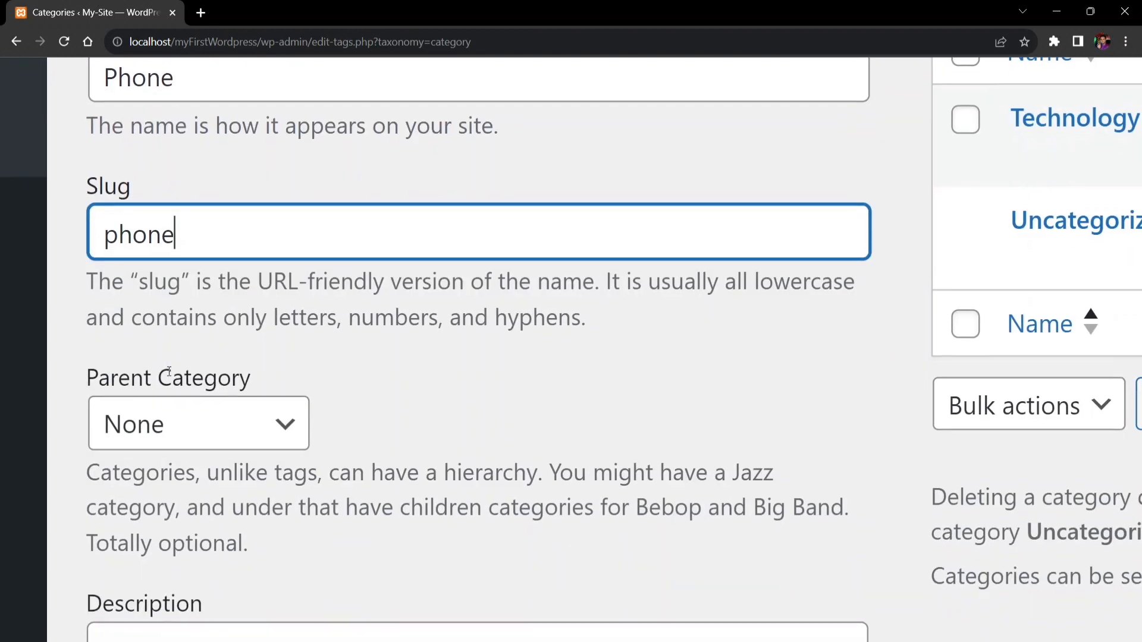
text(s)
click(177, 424)
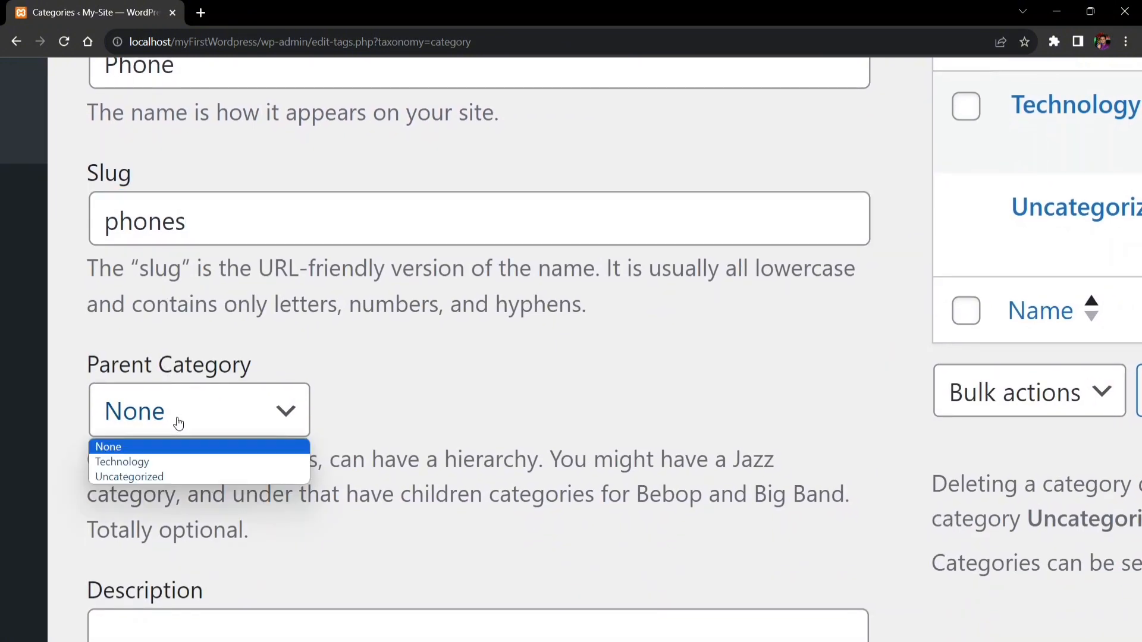
click(156, 465)
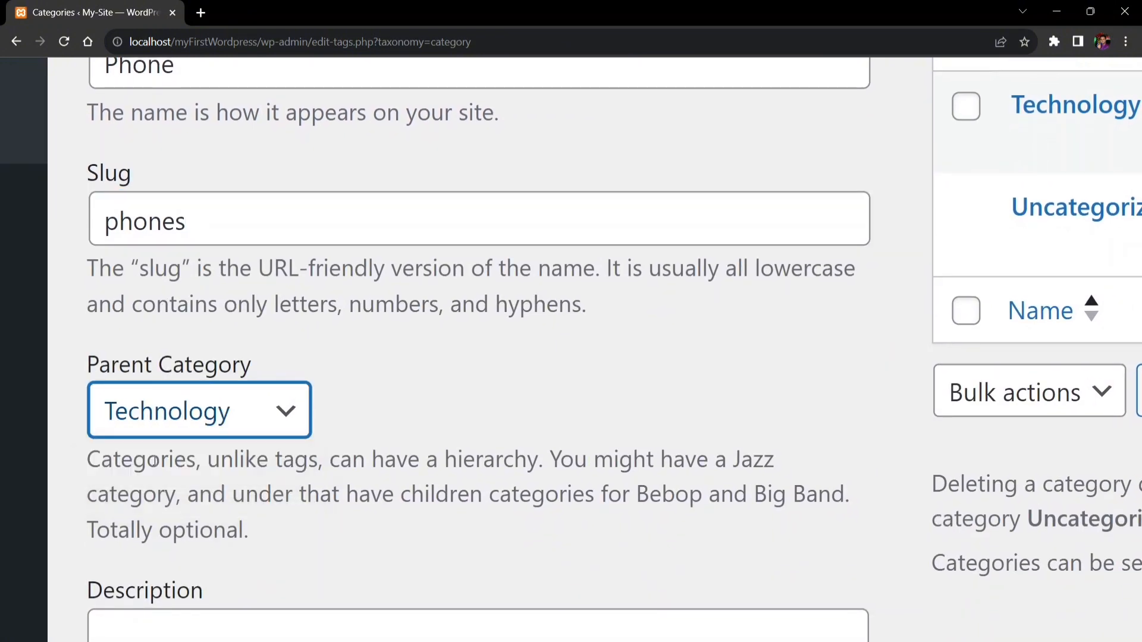
Give the new Phone category the description "This is my phone category" and add it to the site
scroll(154, 462, down, 3)
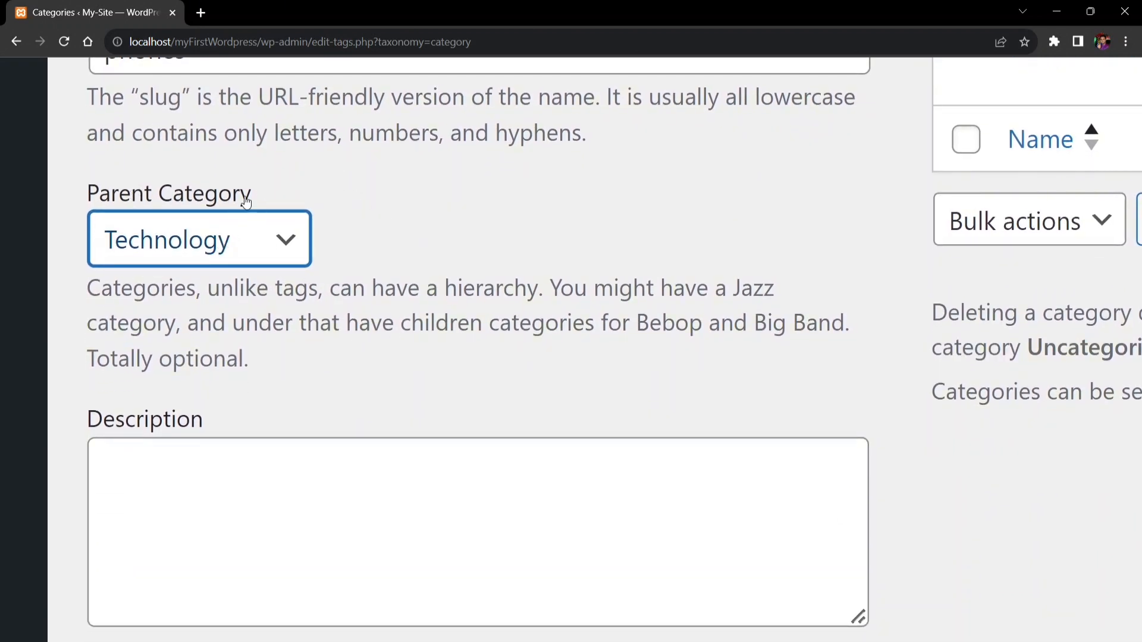
drag(89, 192, 271, 217)
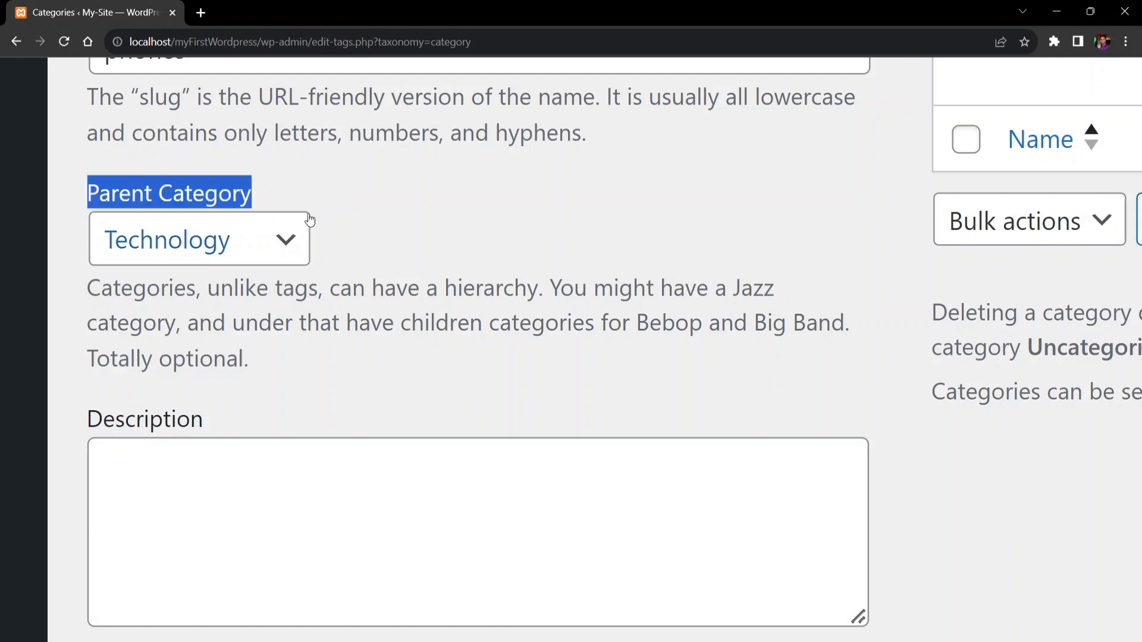
click(382, 185)
scroll(240, 426, down, 1)
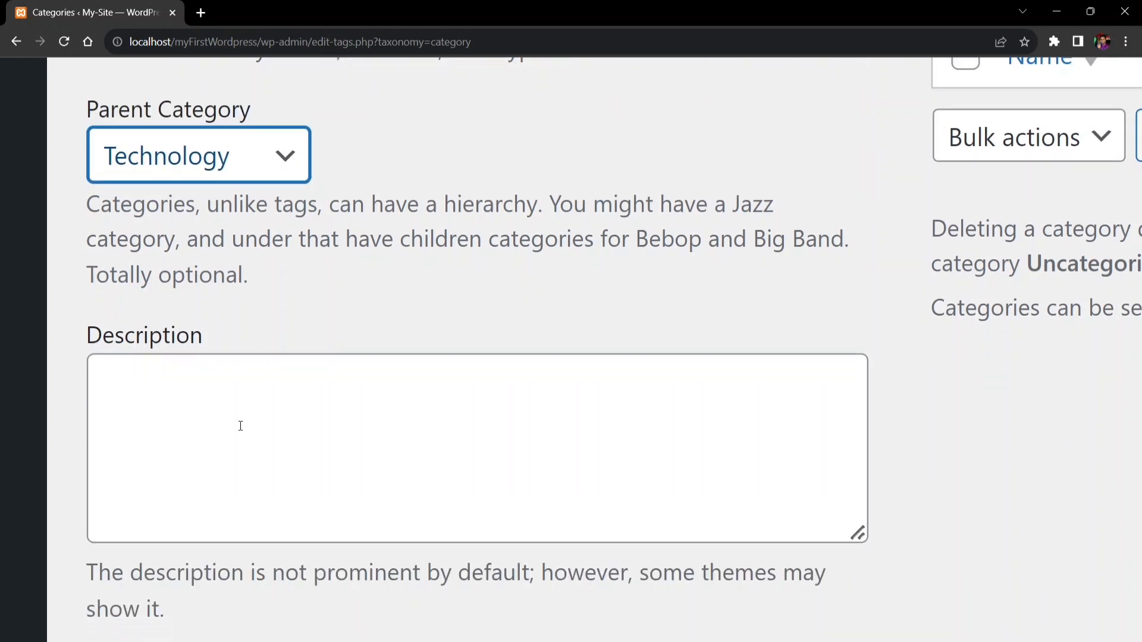
click(240, 426)
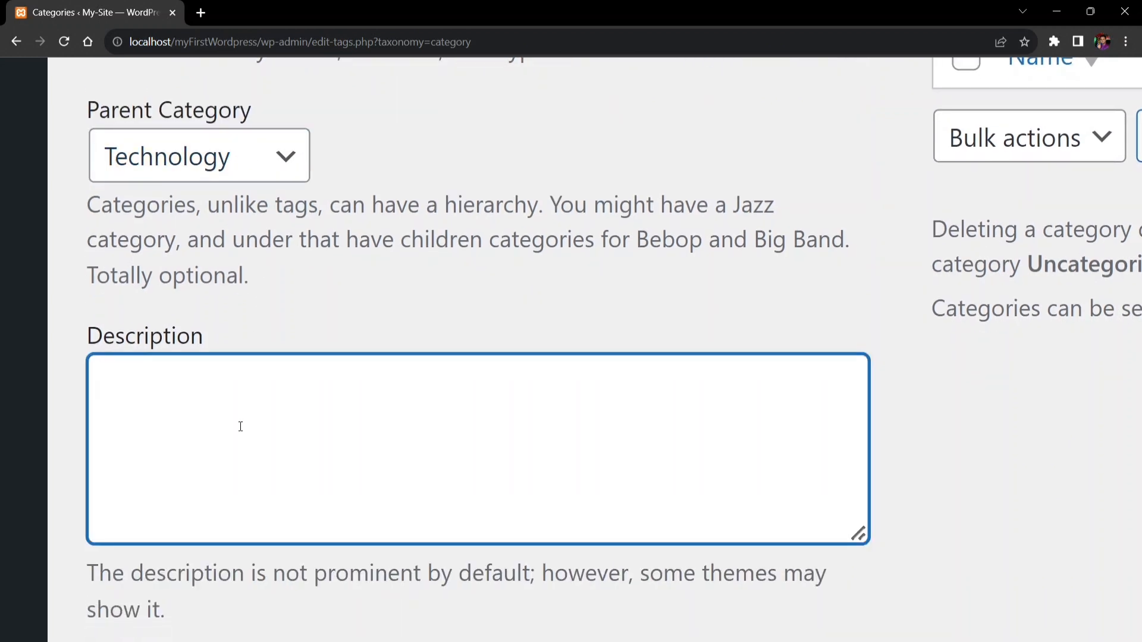
text(This is my phone category)
scroll(253, 489, down, 1)
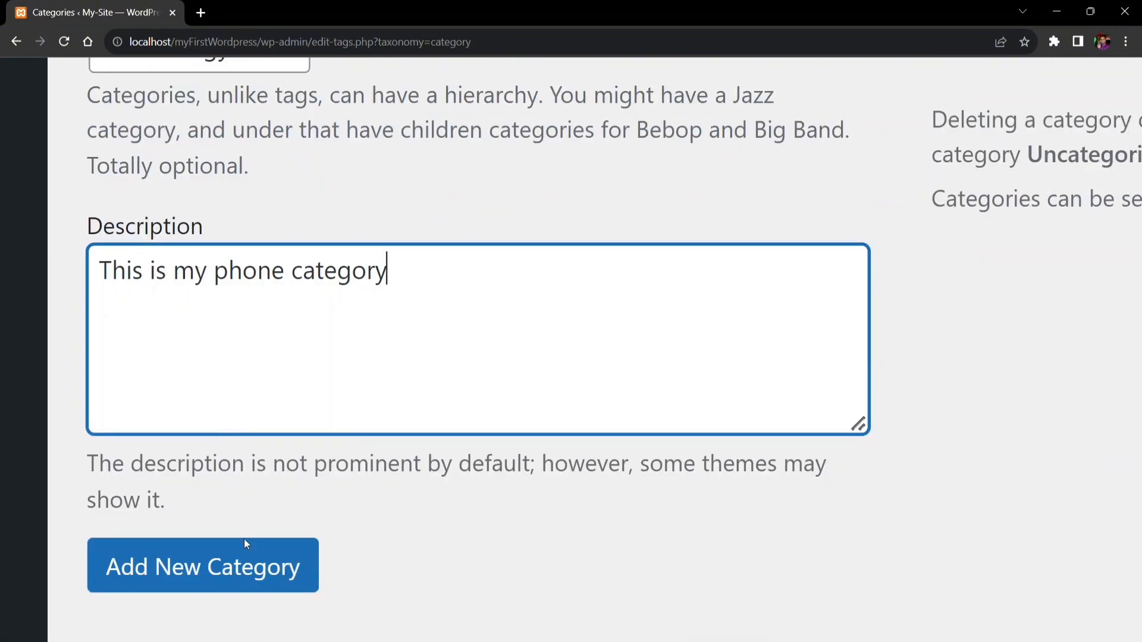
click(250, 561)
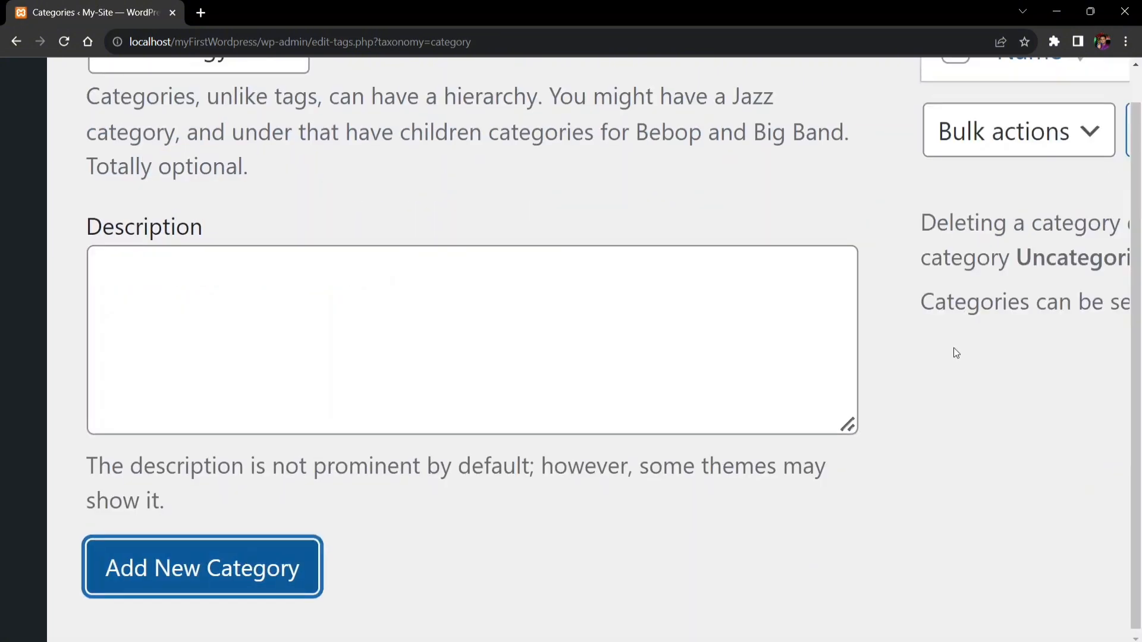
Examine how the Phone category is nested beneath Technology in the category list, along with its row actions
scroll(946, 357, up, 5)
scroll(945, 357, right, 5)
mouse_move(313, 339)
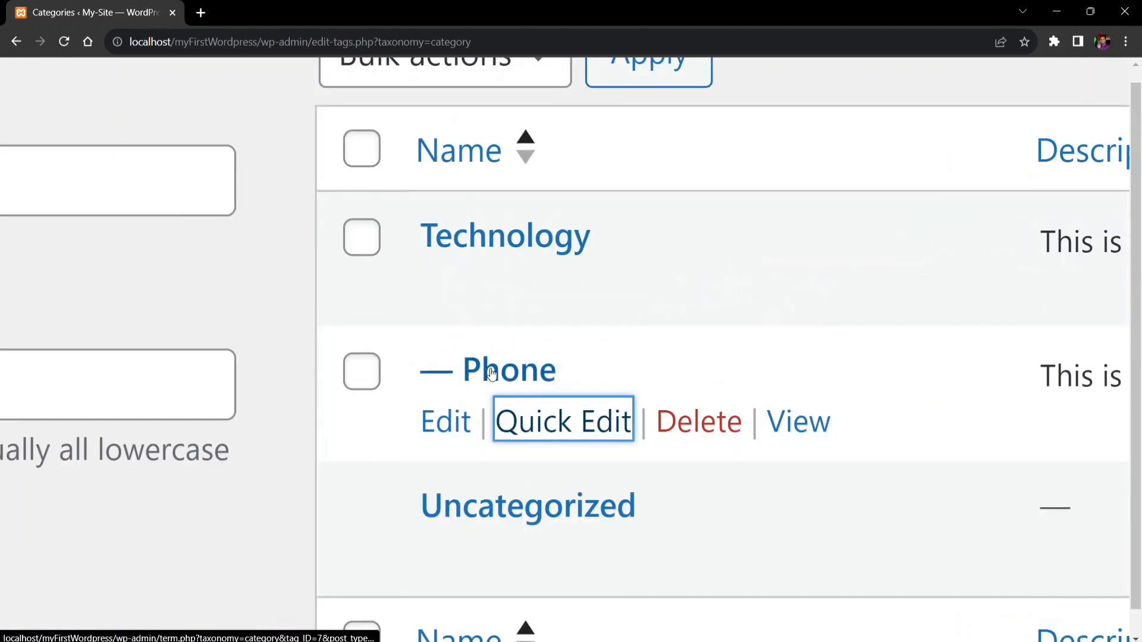
scroll(513, 415, down, 2)
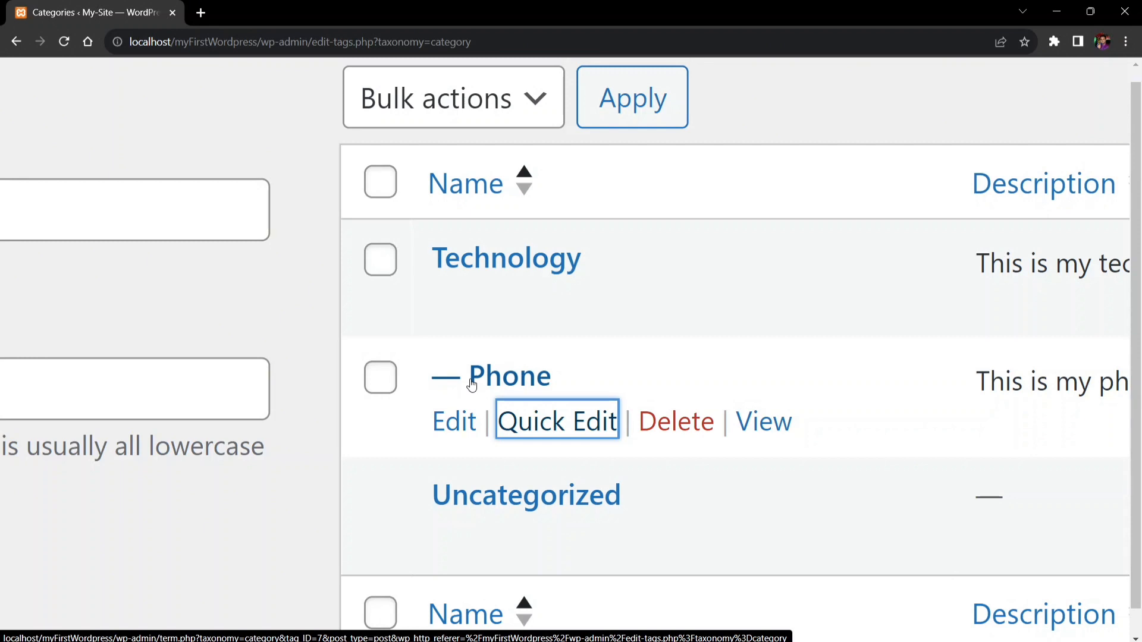
ctrl+scroll(472, 385, down, 5)
ctrl+scroll(471, 385, down, 4)
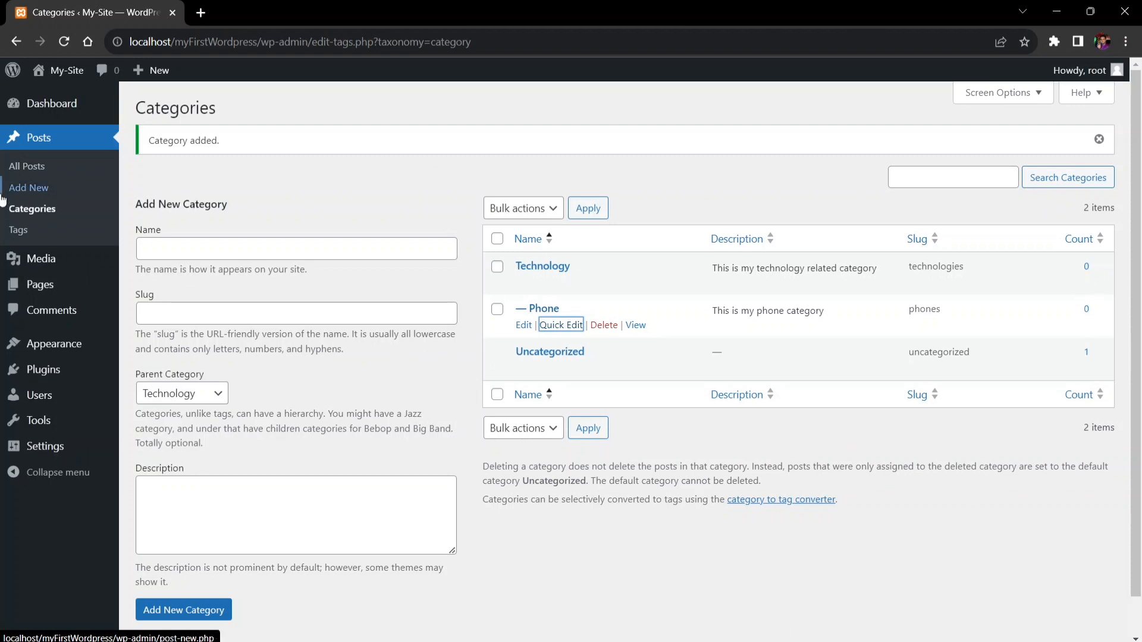
Start a new post tag named Iphone with the slug iphone10
click(33, 238)
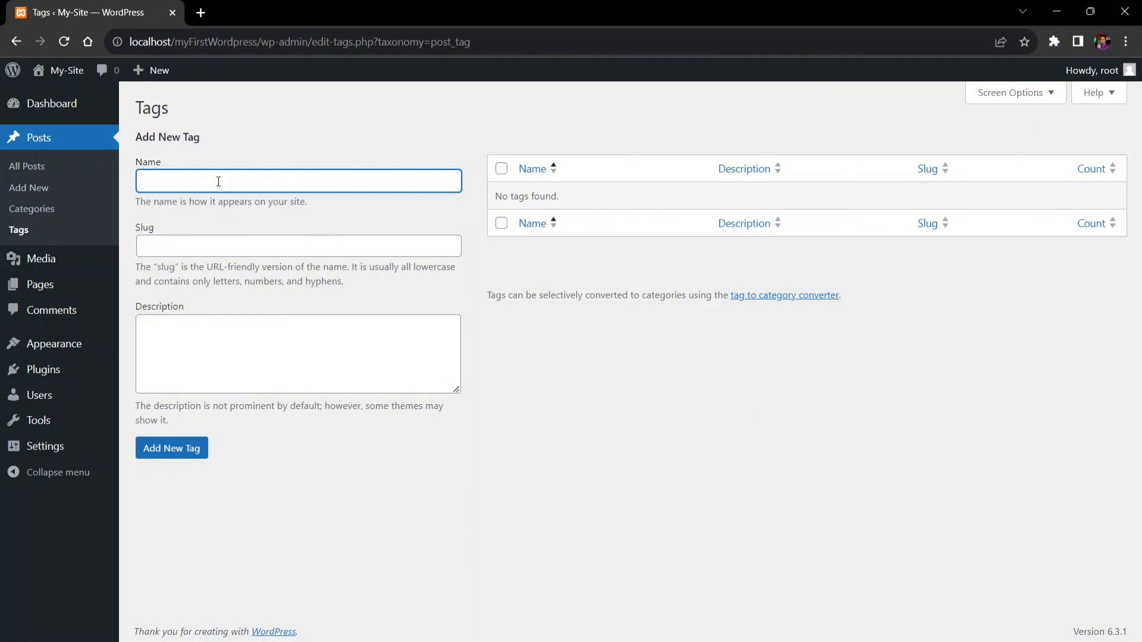
scroll(218, 182, up, 5)
scroll(218, 181, left, 1)
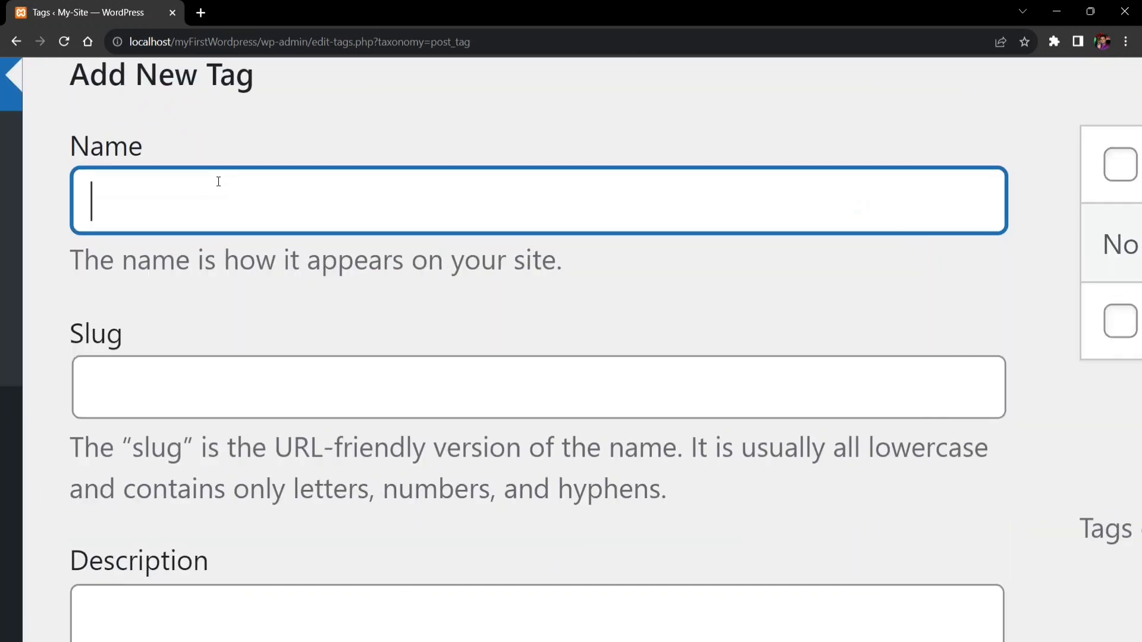
text(in)
key(BackSpace)
key(BackSpace)
text(iphone)
click(191, 377)
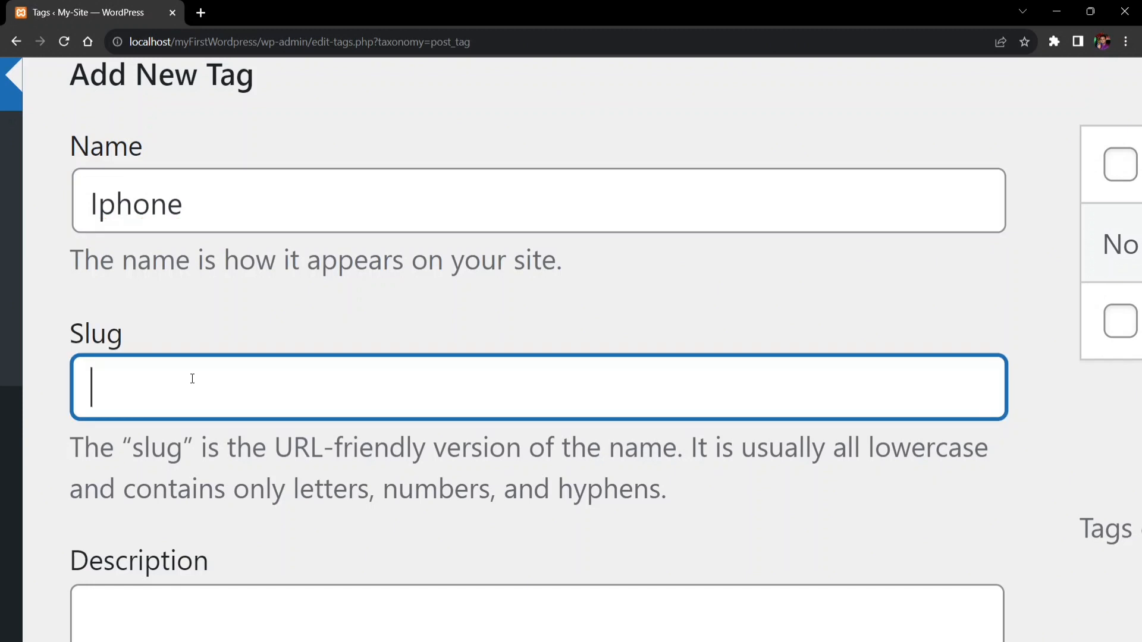
text(iphone10)
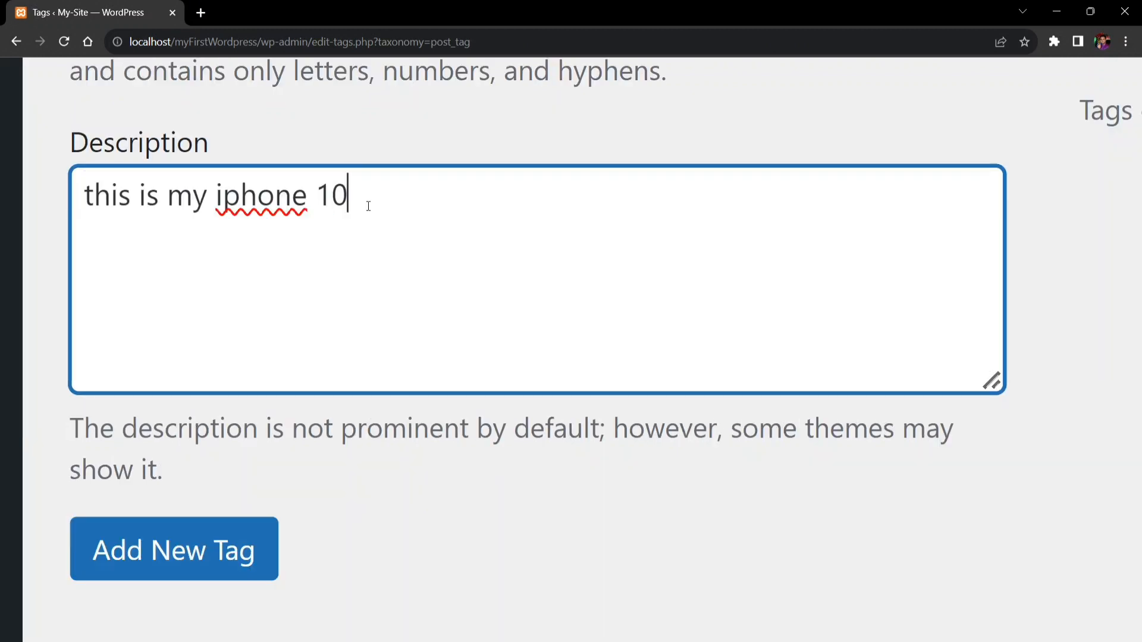
Use "this is my iphone 10" as the tag's description and add the tag
drag(369, 204, 78, 197)
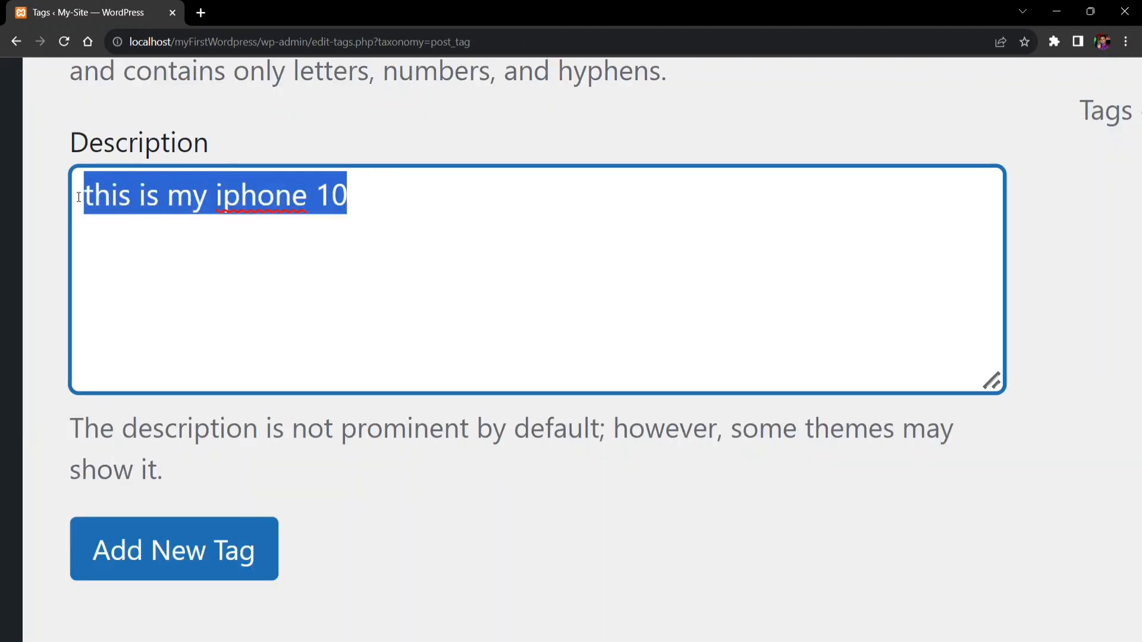
scroll(316, 398, down, 2)
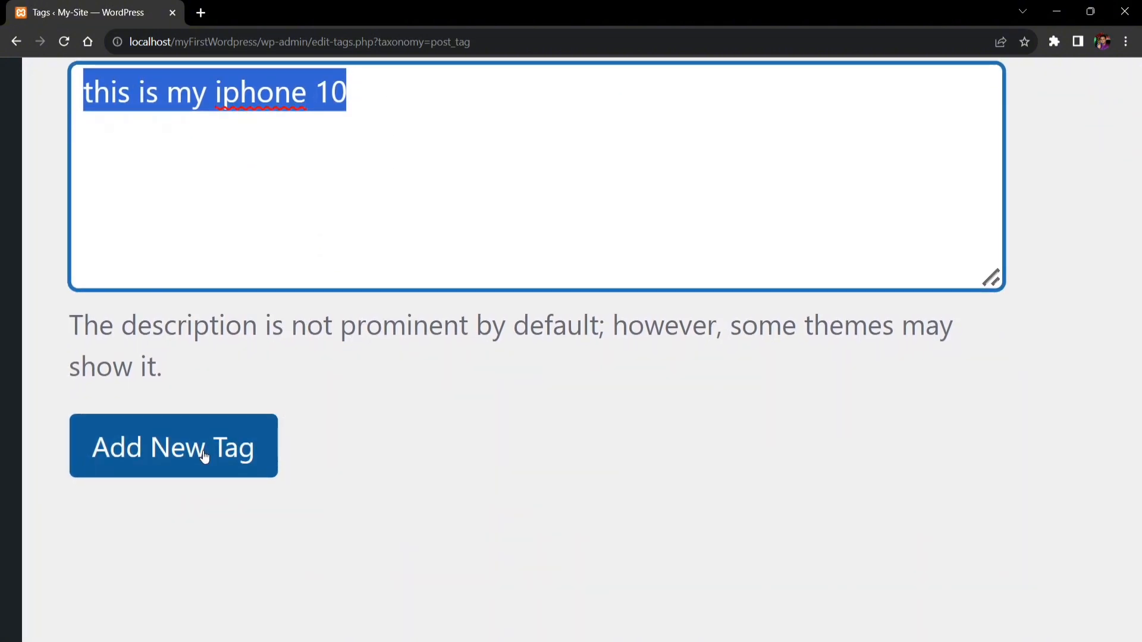
scroll(1069, 133, down, 5)
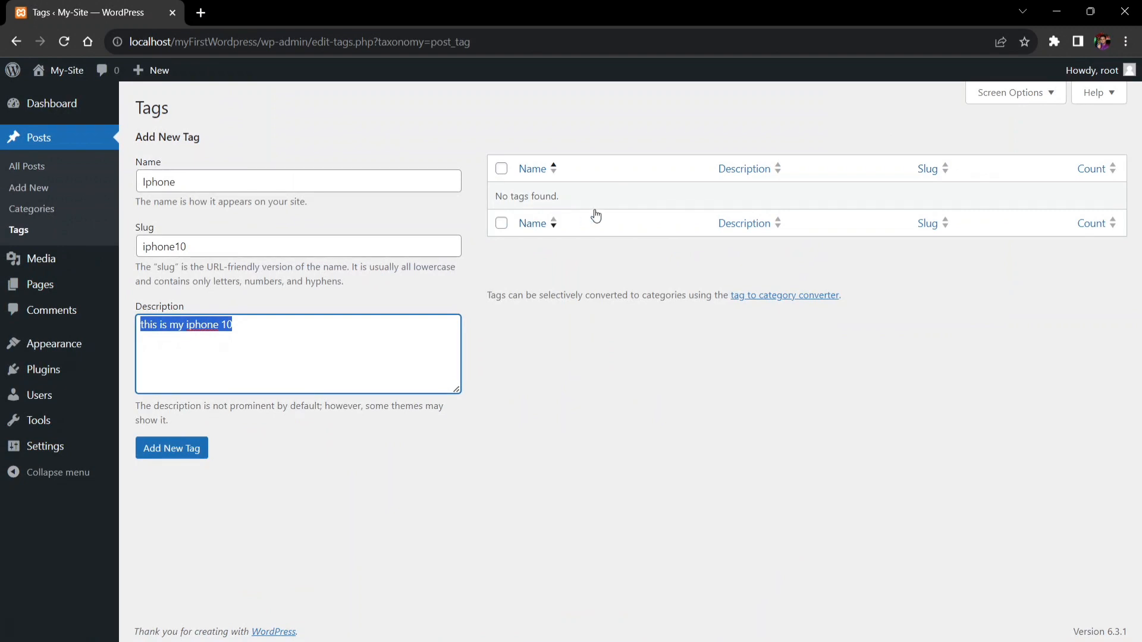
click(182, 452)
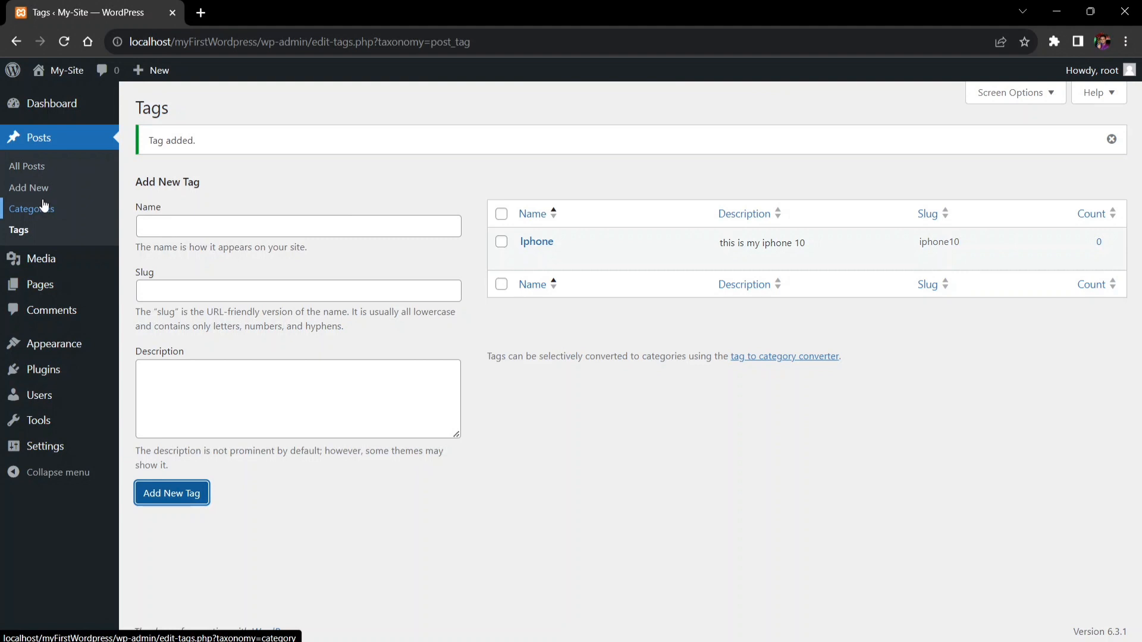
Open the My First Blog post for editing and bring up its category settings
click(36, 168)
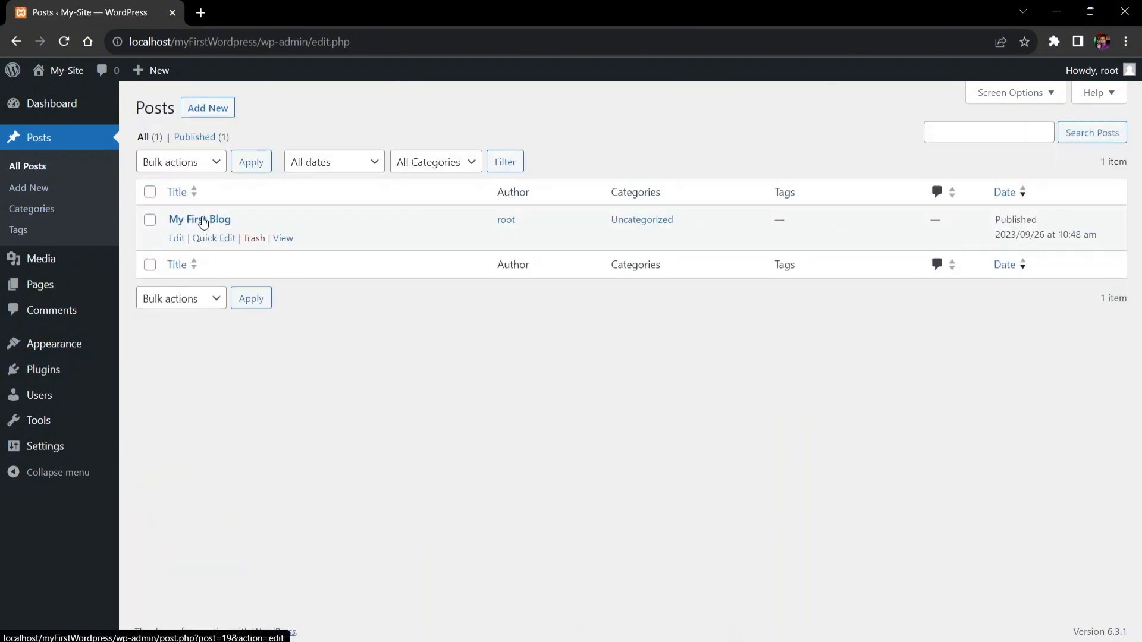
click(176, 238)
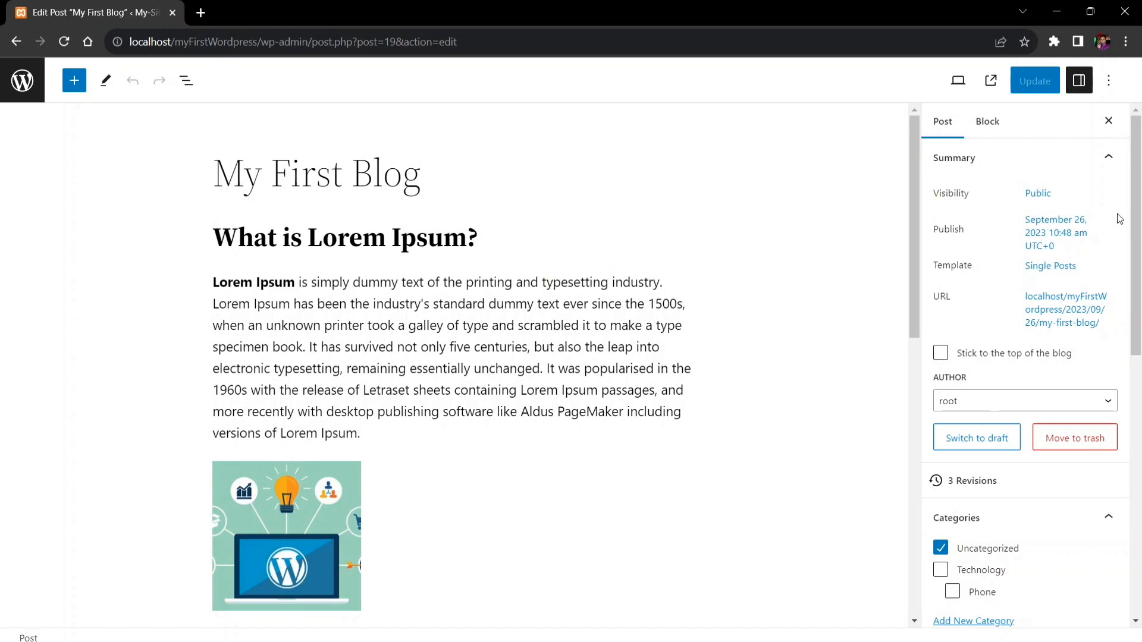
scroll(1116, 218, down, 3)
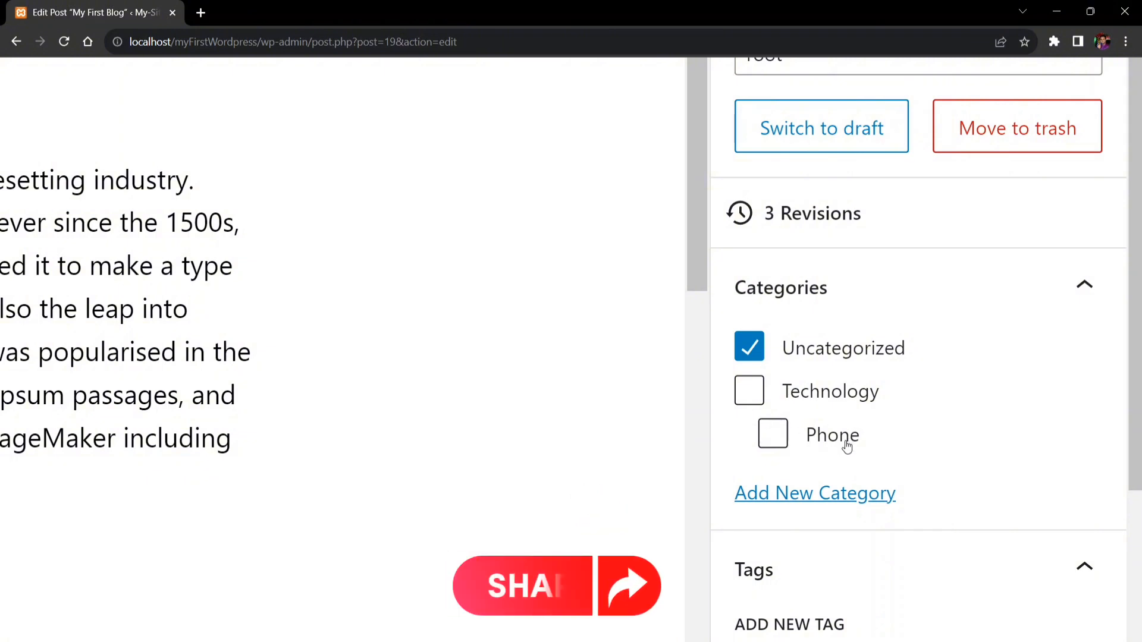
click(770, 454)
click(771, 433)
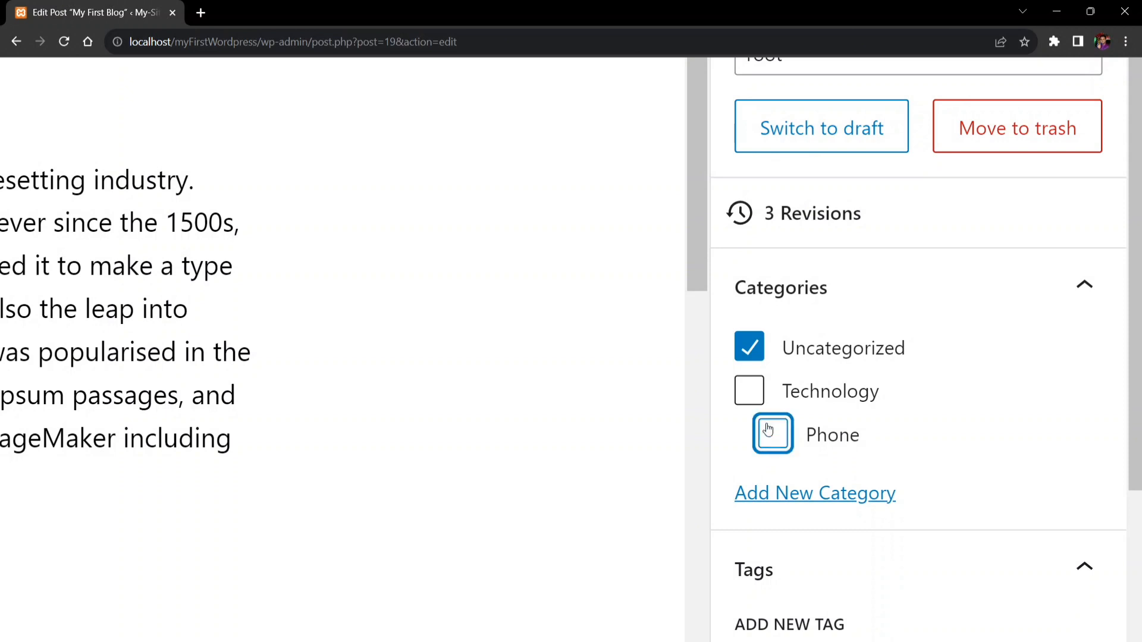
click(741, 395)
click(750, 397)
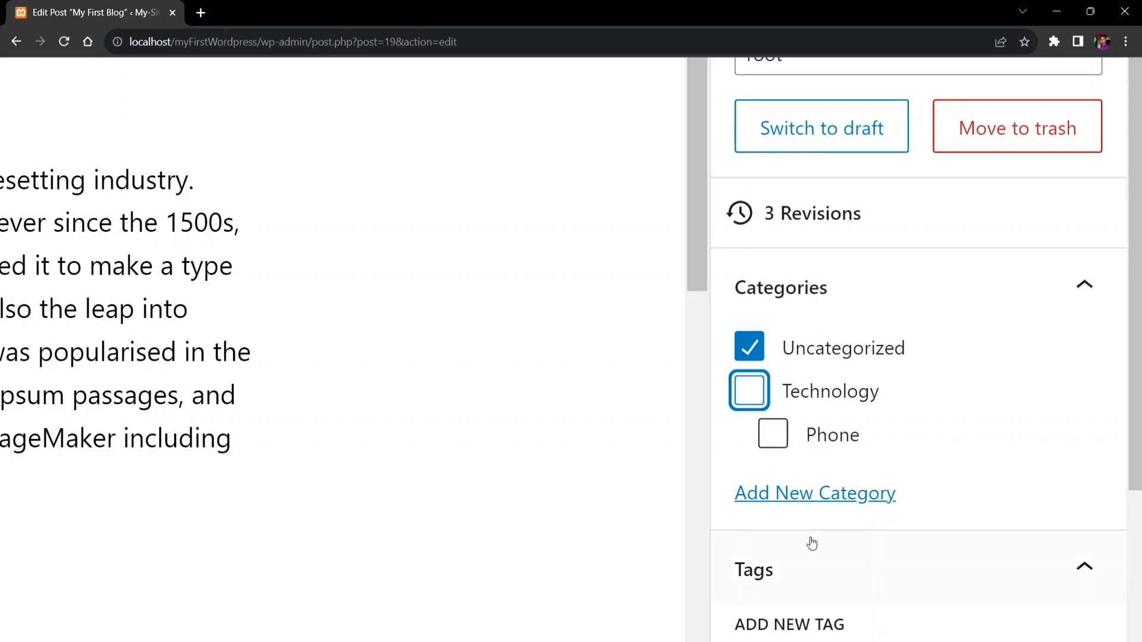
Create a new category named Laptop with Technology as its parent from within the post editor
scroll(836, 503, down, 1)
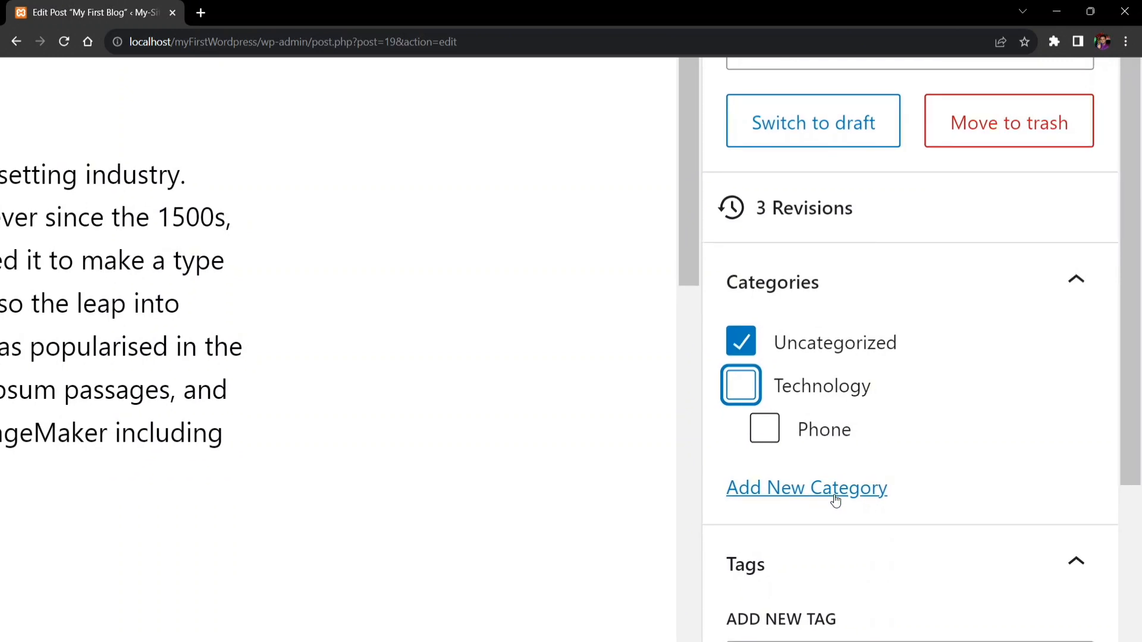
click(835, 501)
scroll(851, 475, down, 2)
click(815, 435)
text(Laptop)
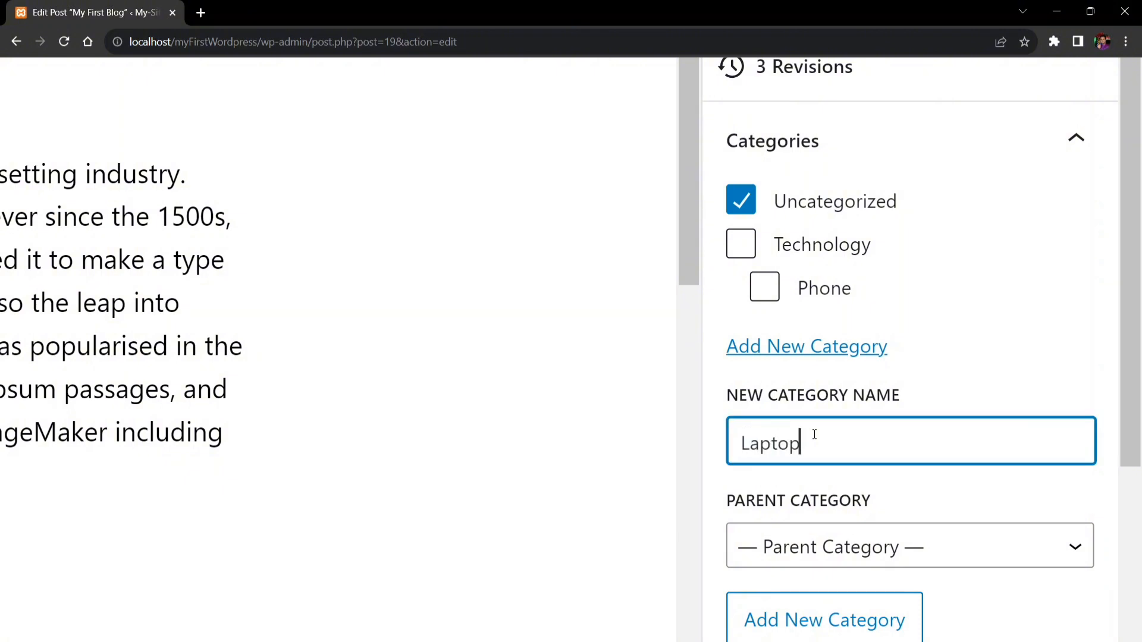
scroll(814, 434, down, 3)
click(807, 373)
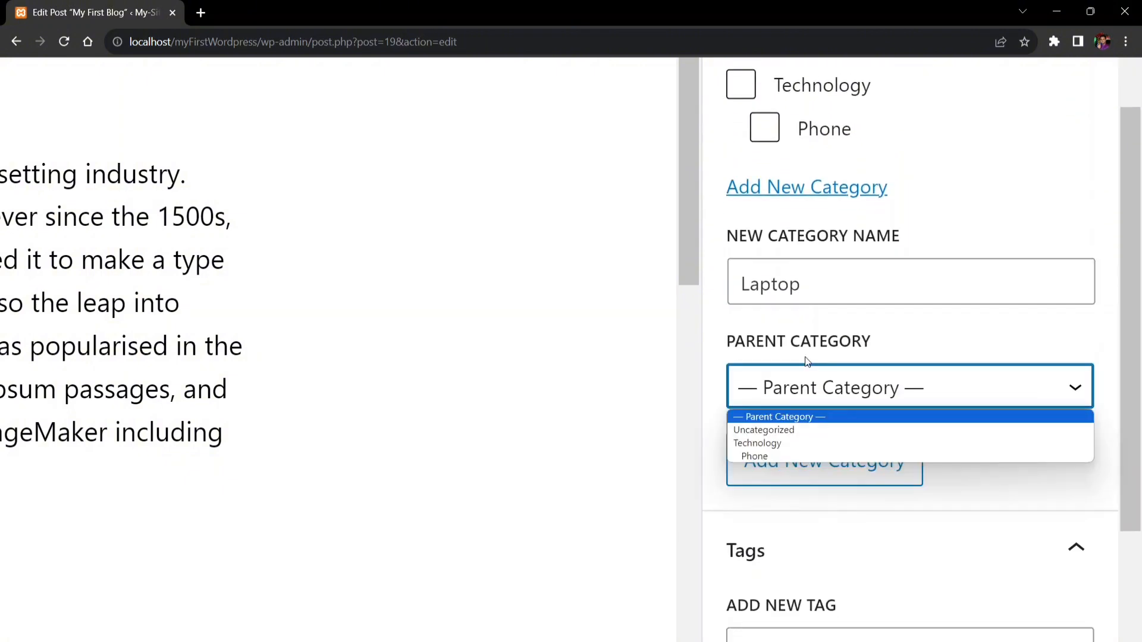
click(774, 447)
scroll(762, 436, down, 1)
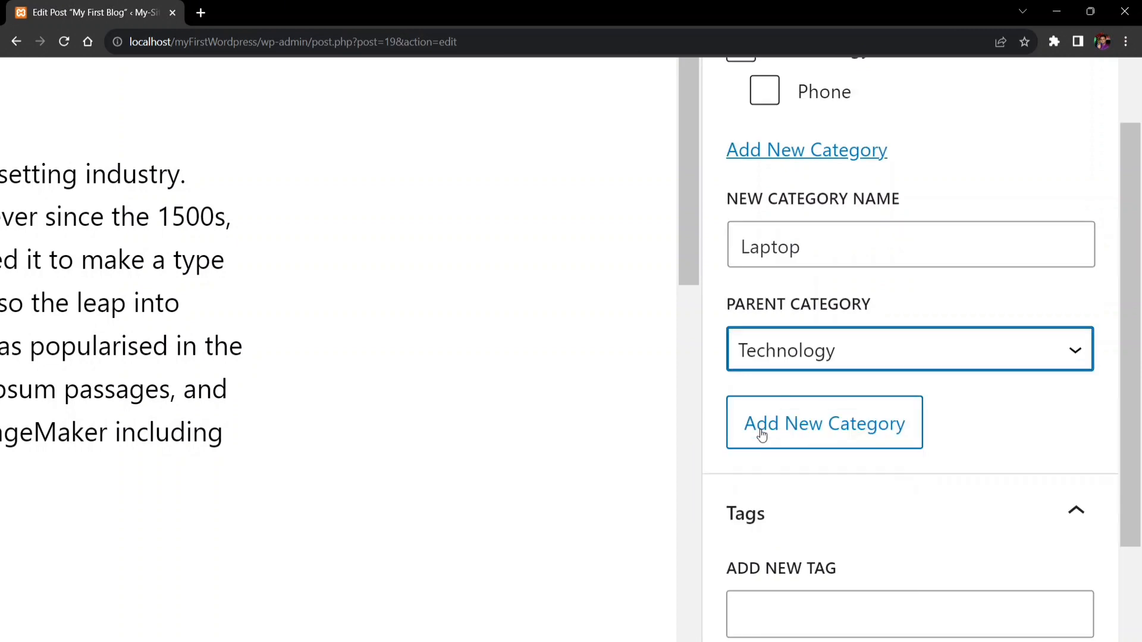
scroll(760, 435, down, 1)
click(852, 404)
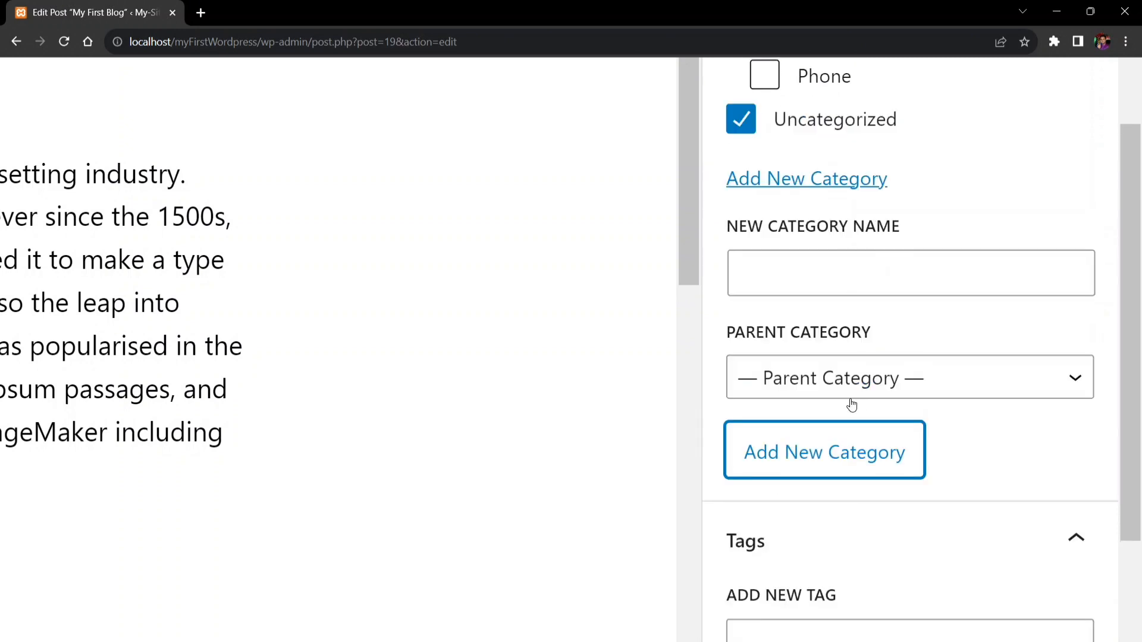
Remove the Uncategorized category from the post and assign the post to the Laptop category
scroll(816, 254, up, 4)
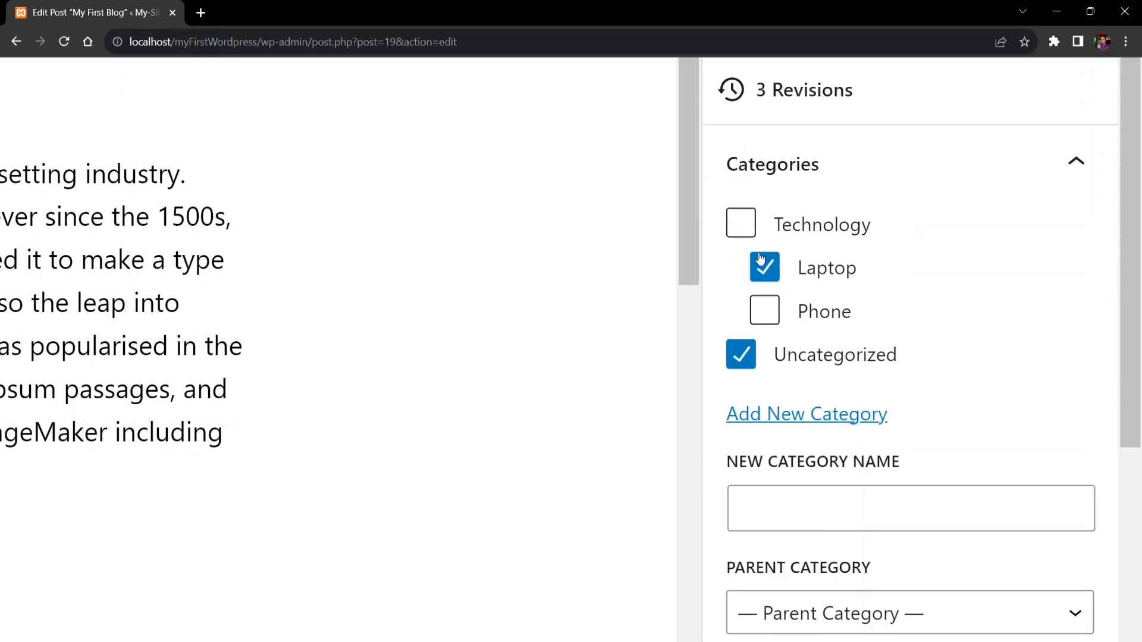
click(775, 278)
click(740, 223)
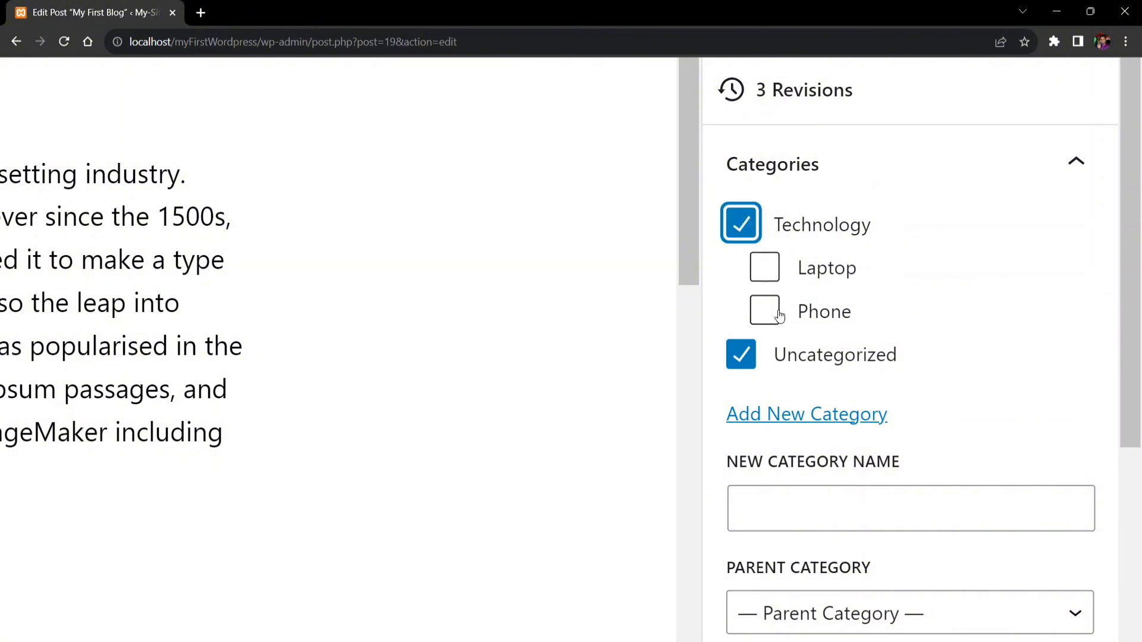
click(741, 355)
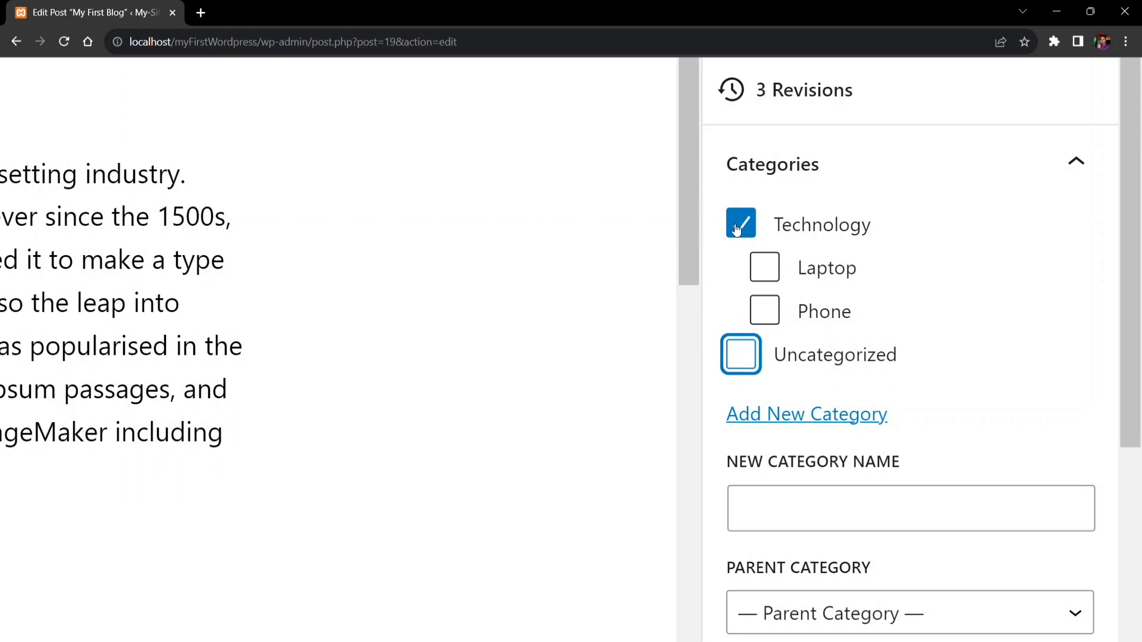
click(739, 223)
click(771, 266)
click(772, 266)
Add the tags laptop and technology to the post
scroll(841, 306, down, 8)
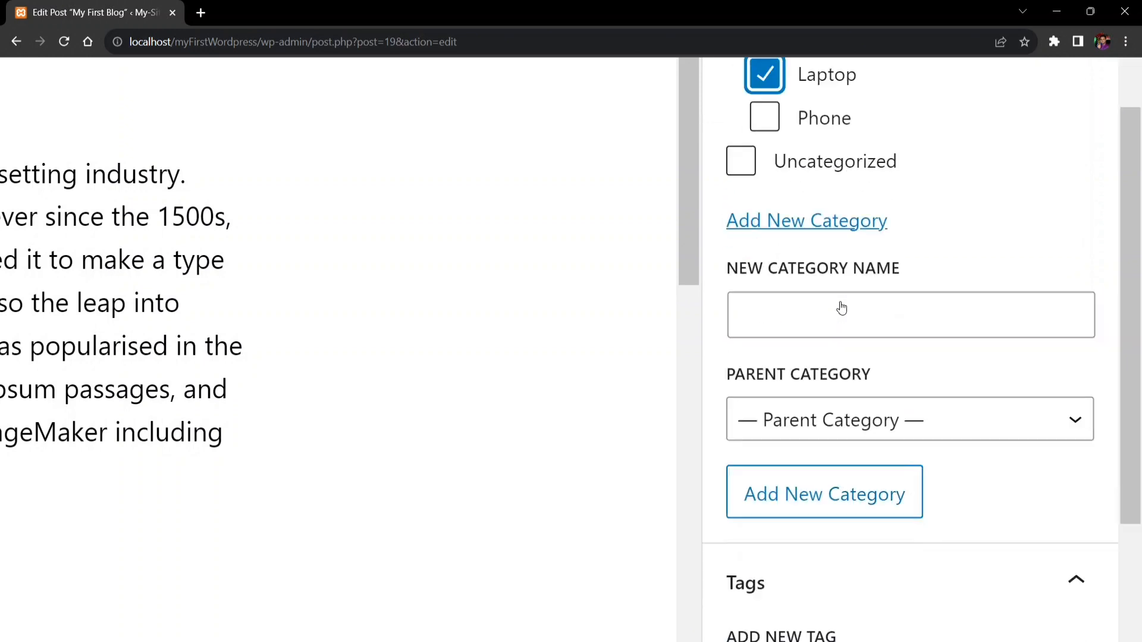
scroll(866, 406, down, 2)
click(824, 309)
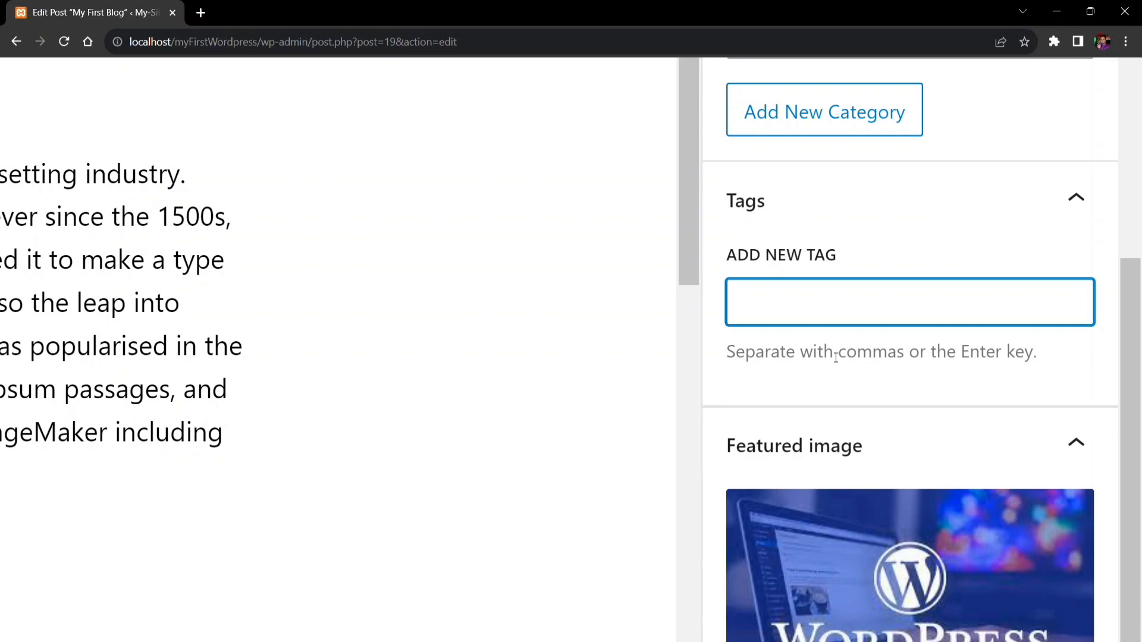
scroll(835, 357, down, 3)
text(laptop)
key(Return)
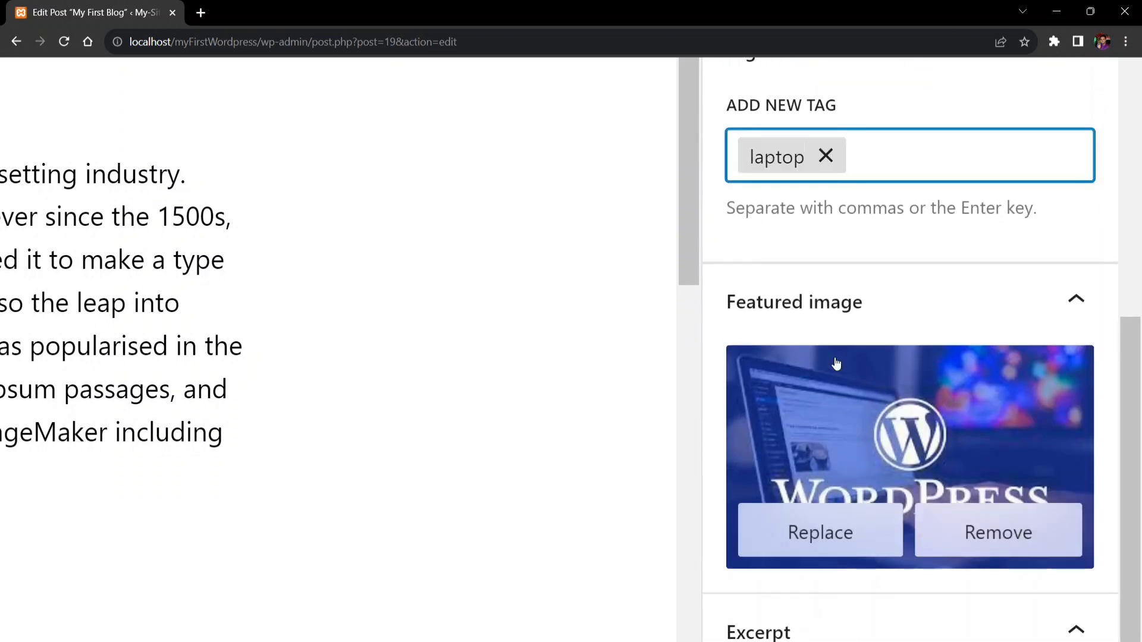
text(technology)
key(Return)
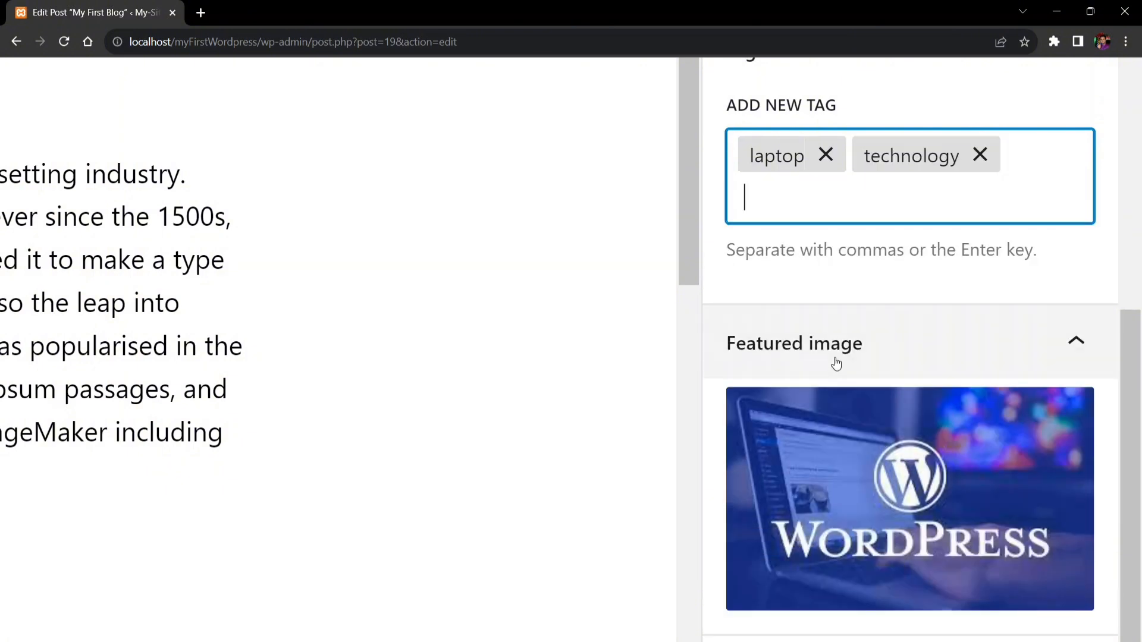